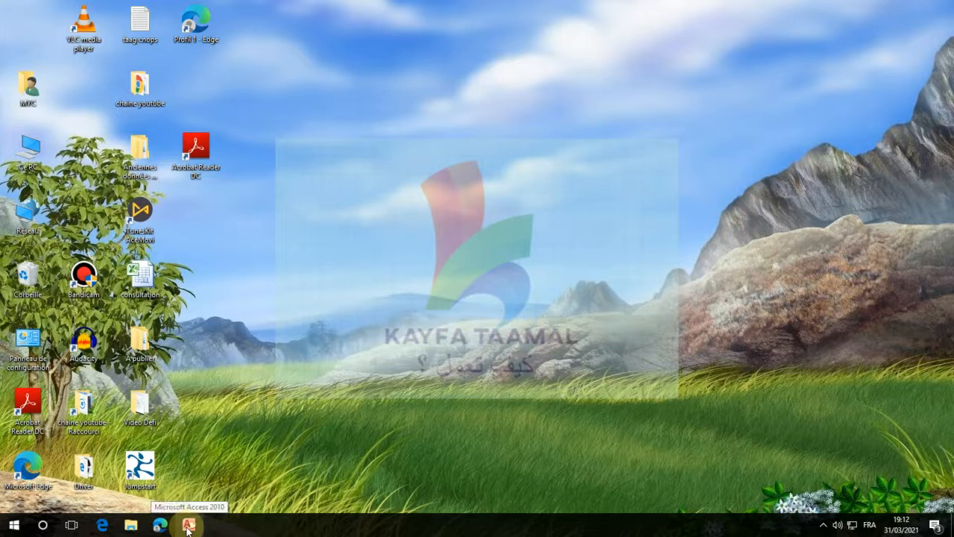
Open Microsoft Access and create a blank database named facture
{"action": "left_click", "coordinate": [208, 454]}
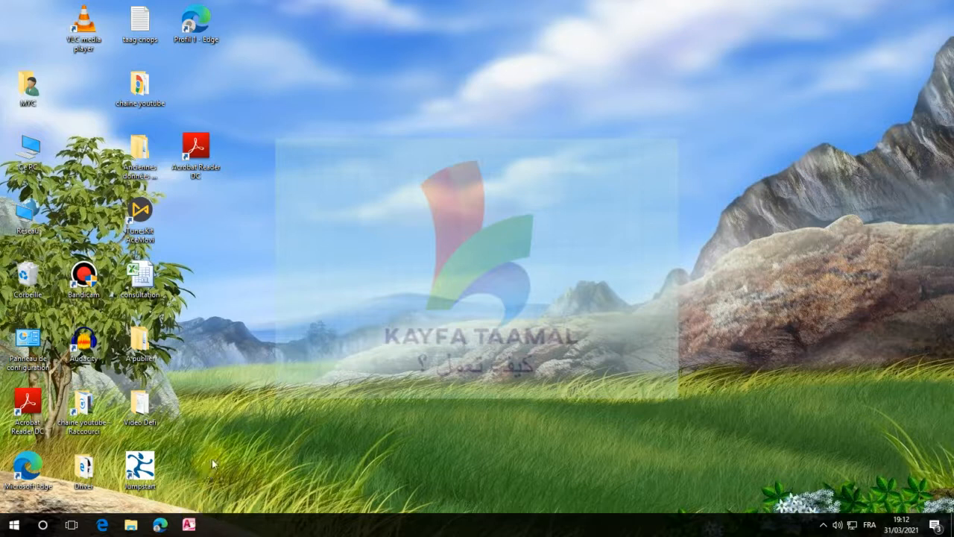
{"action": "left_click", "coordinate": [189, 526]}
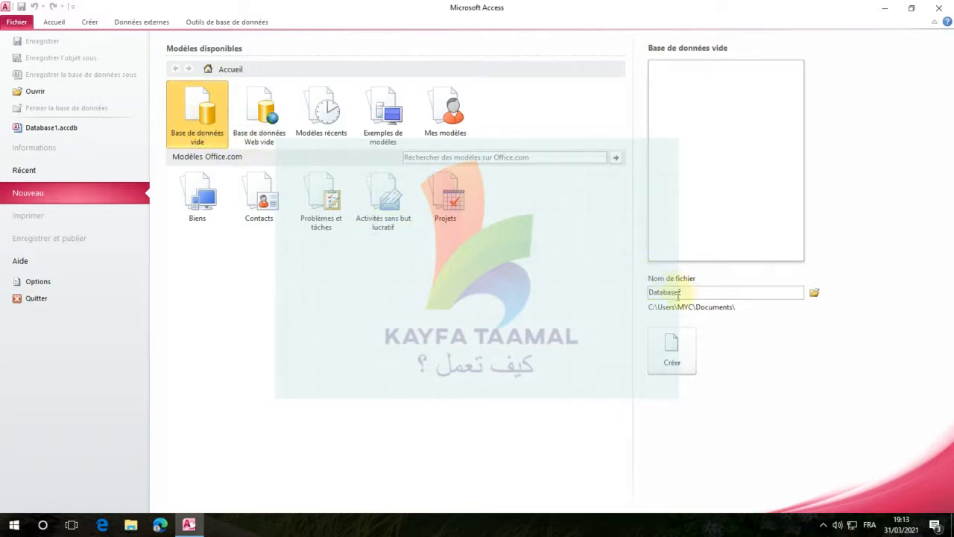
{"action": "left_click_drag", "start_coordinate": [653, 293], "coordinate": [786, 293]}
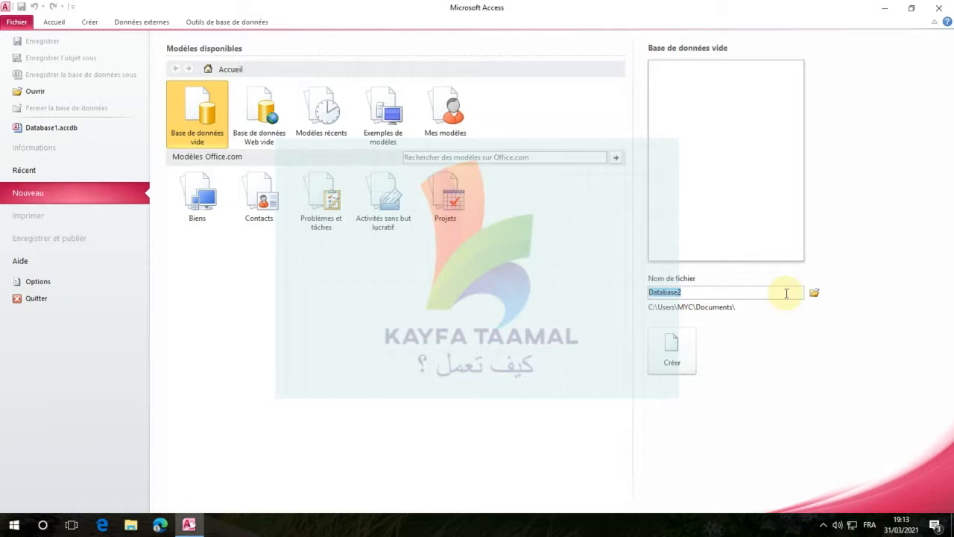
{"action": "type", "text": "f"}
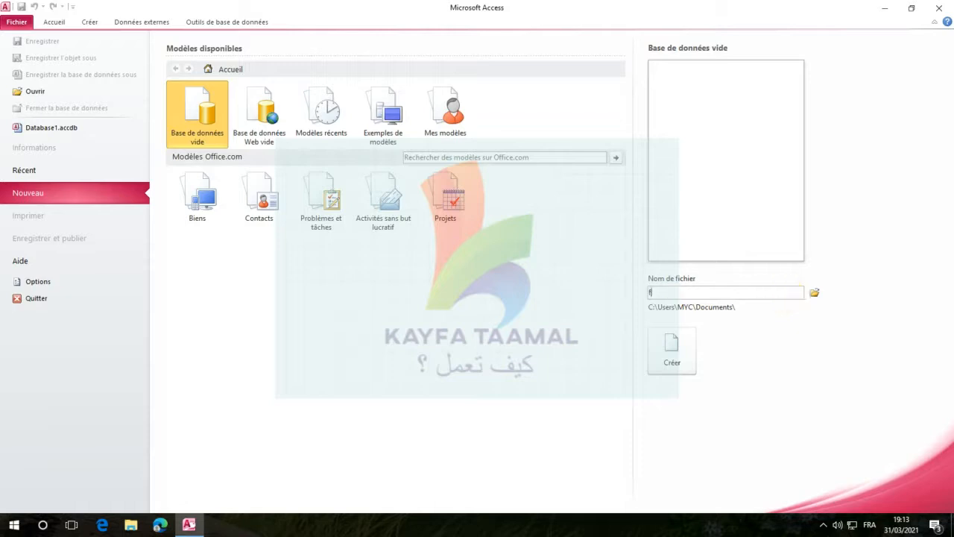
{"action": "type", "text": "acture"}
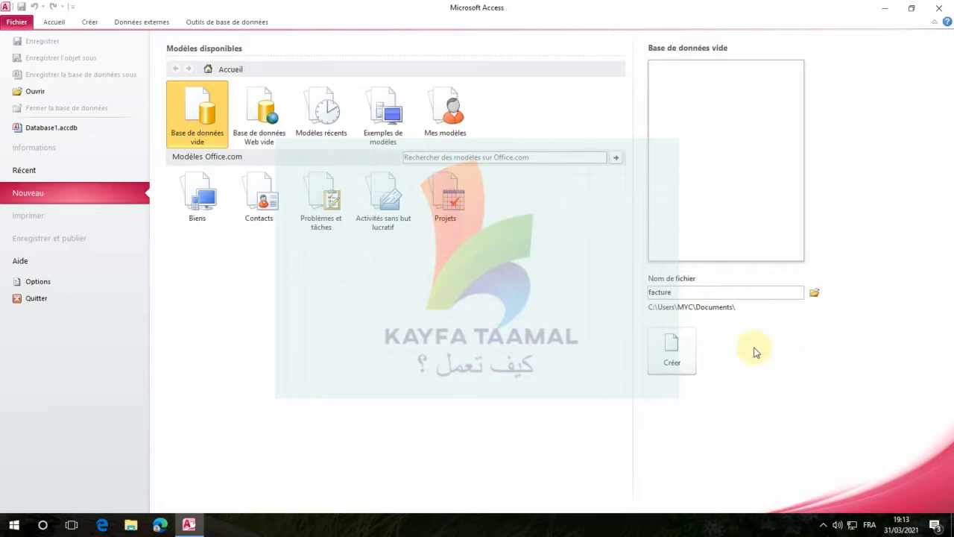
{"action": "left_click", "coordinate": [680, 347]}
{"action": "left_click", "coordinate": [680, 347]}
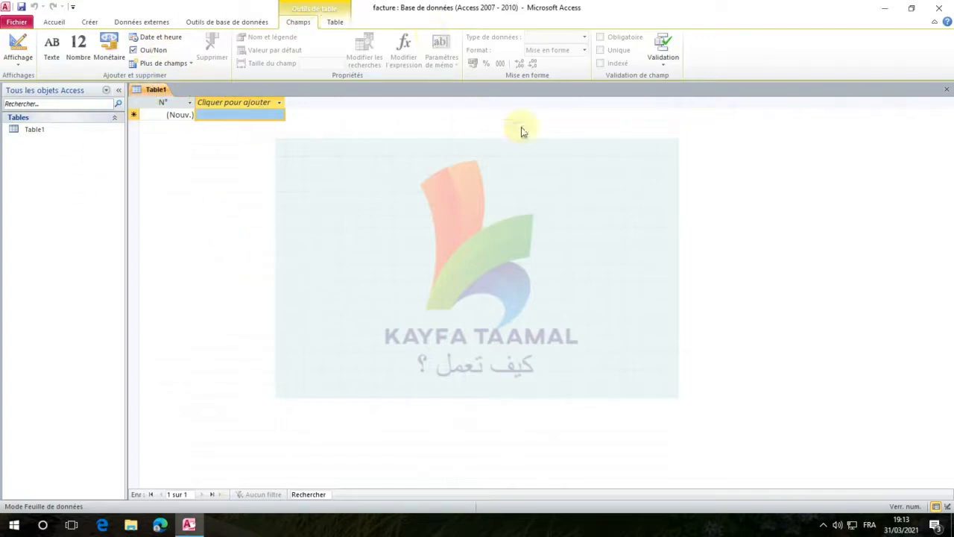
Switch the new table to design view, saving it under the name Clients
{"action": "right_click", "coordinate": [153, 95]}
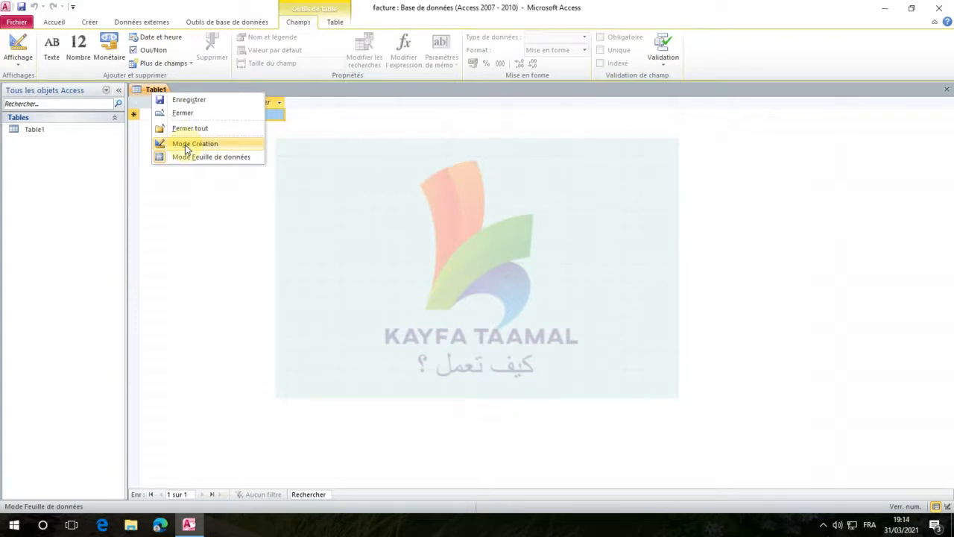
{"action": "left_click", "coordinate": [186, 146]}
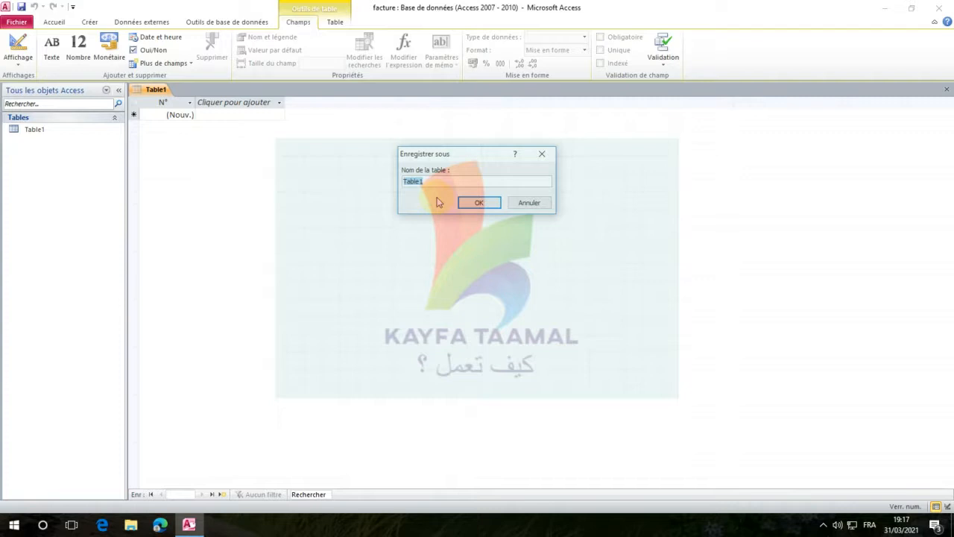
{"action": "type", "text": "Clients"}
{"action": "left_click", "coordinate": [481, 204]}
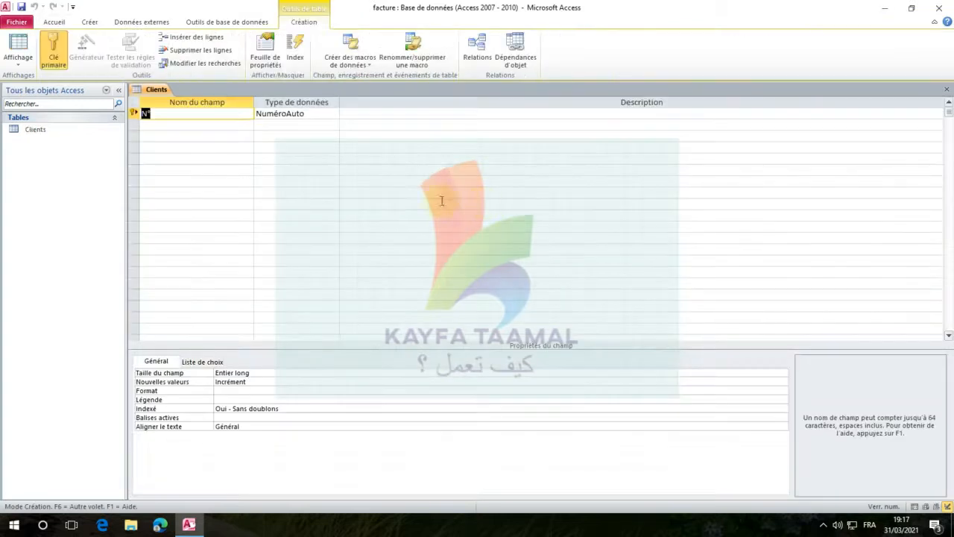
Add a field named Designation below the N° field and set its data type to Texte
{"action": "left_click", "coordinate": [158, 112]}
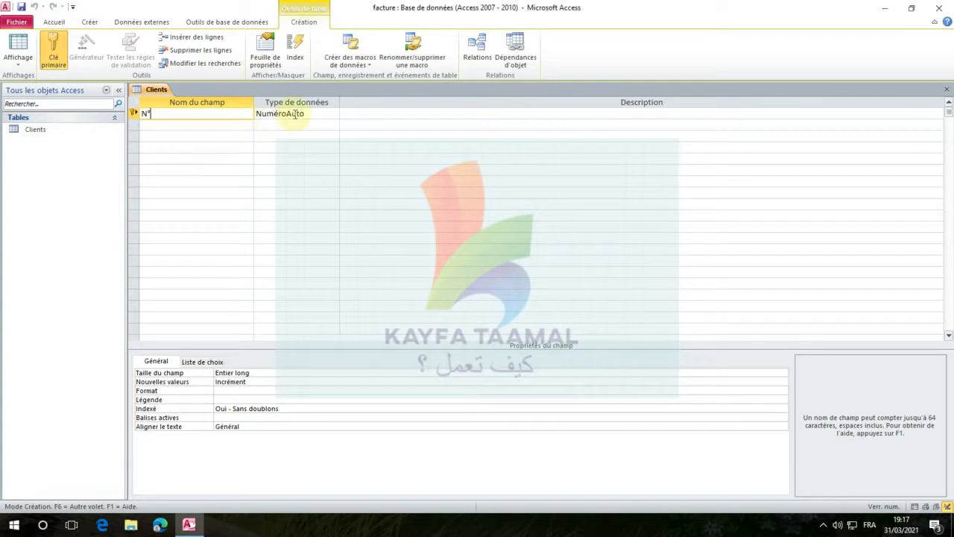
{"action": "left_click", "coordinate": [174, 124]}
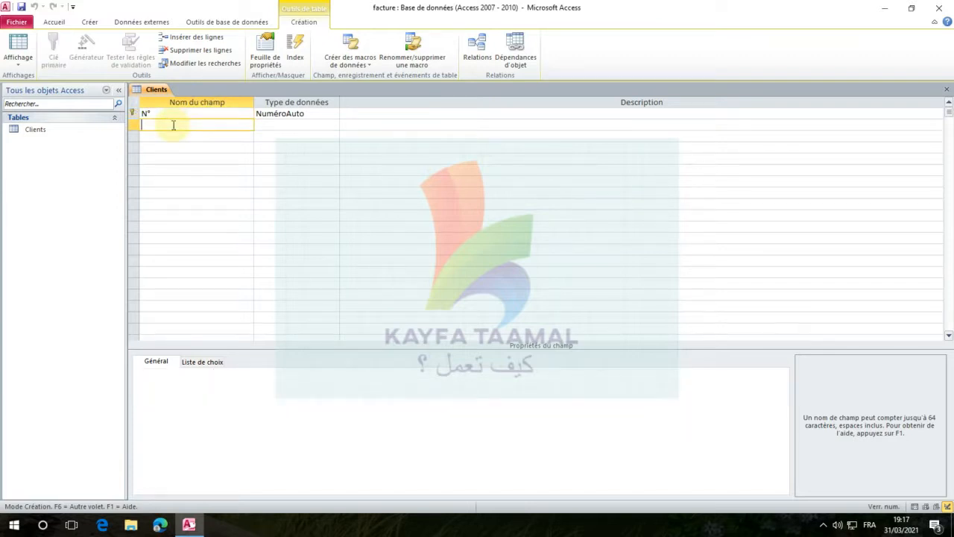
{"action": "left_click", "coordinate": [177, 120]}
{"action": "type", "text": "Dé"}
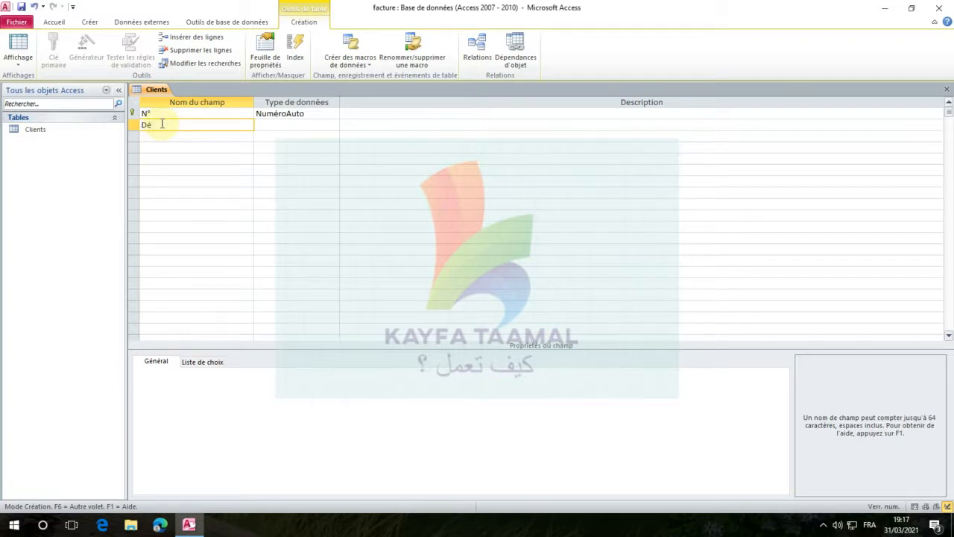
{"action": "key", "text": "BackSpace"}
{"action": "type", "text": "esignation"}
{"action": "left_click", "coordinate": [261, 127]}
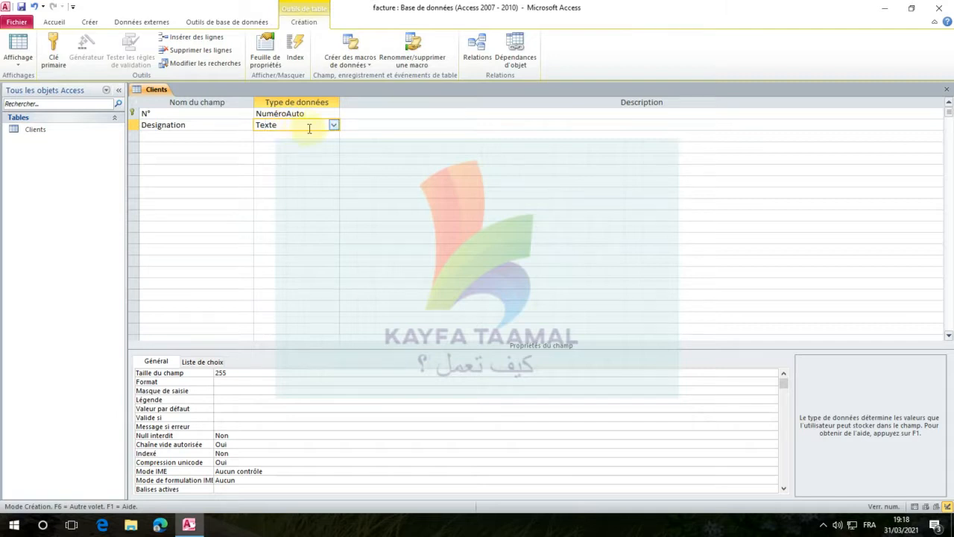
{"action": "left_click", "coordinate": [332, 124]}
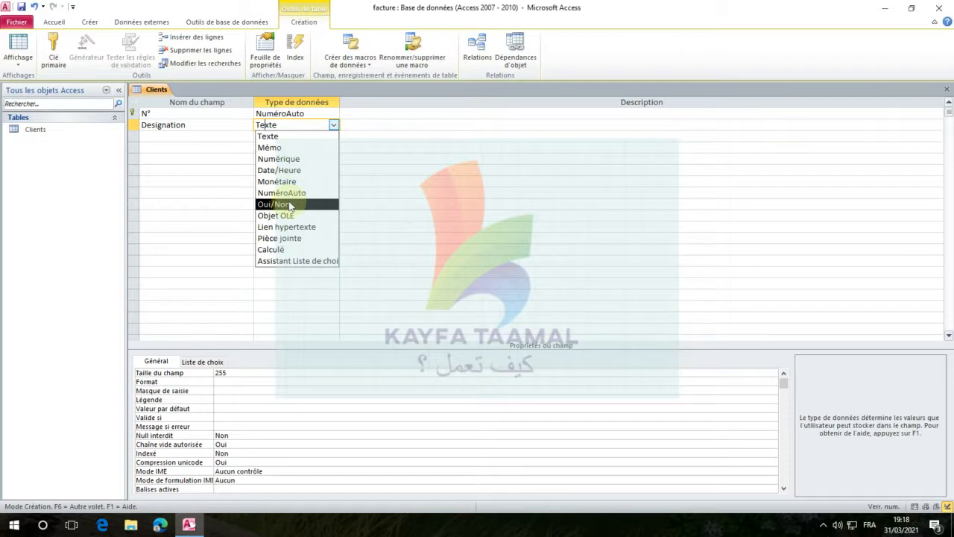
{"action": "left_click", "coordinate": [279, 136]}
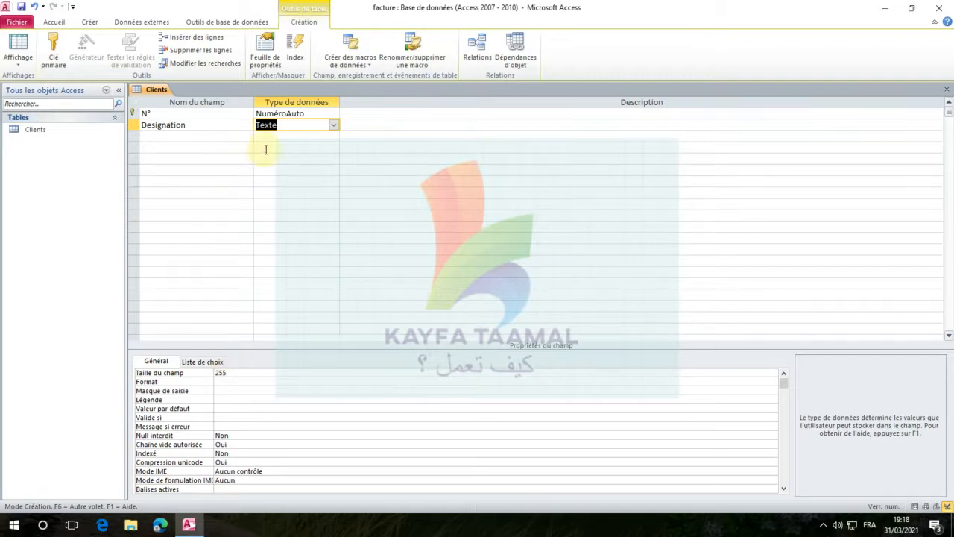
{"action": "left_click", "coordinate": [229, 374]}
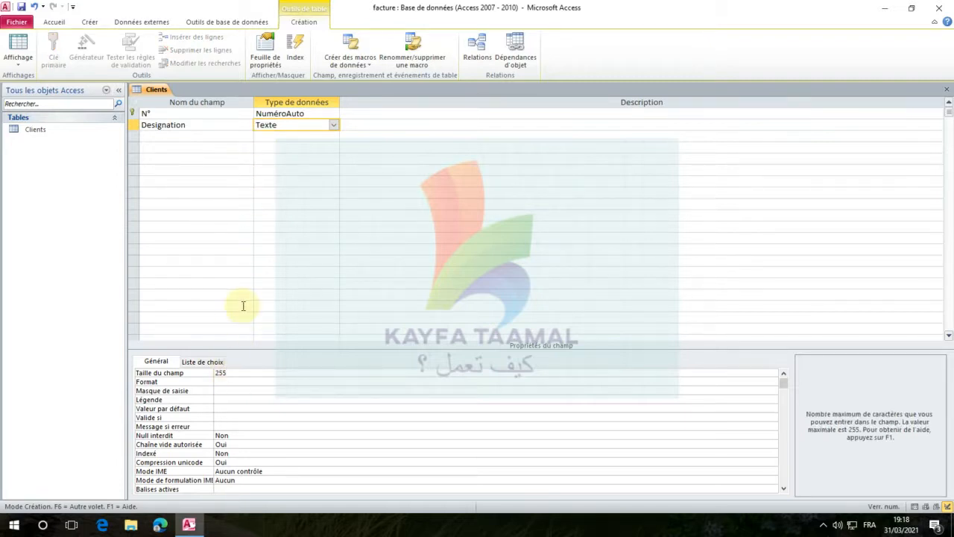
{"action": "left_click", "coordinate": [335, 127]}
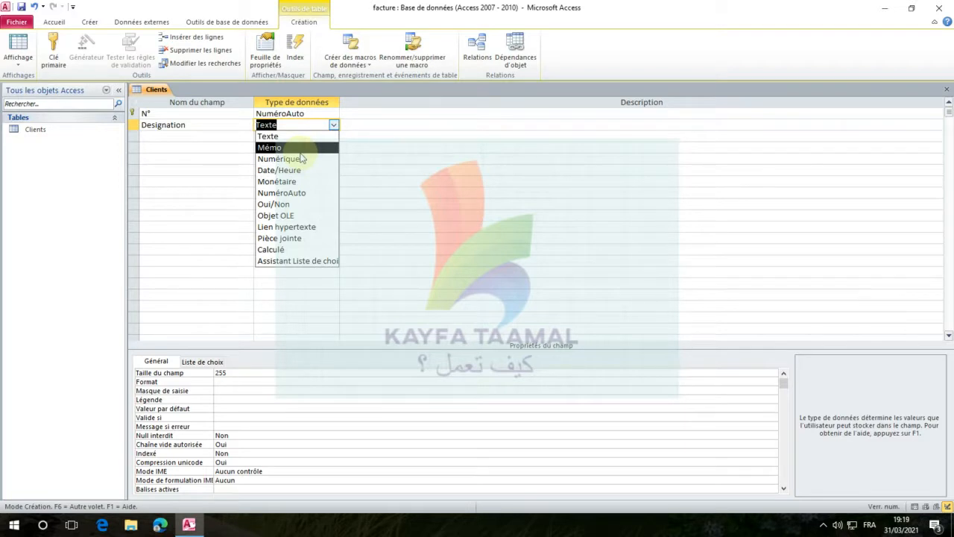
{"action": "left_click", "coordinate": [233, 144]}
{"action": "left_click", "coordinate": [270, 125]}
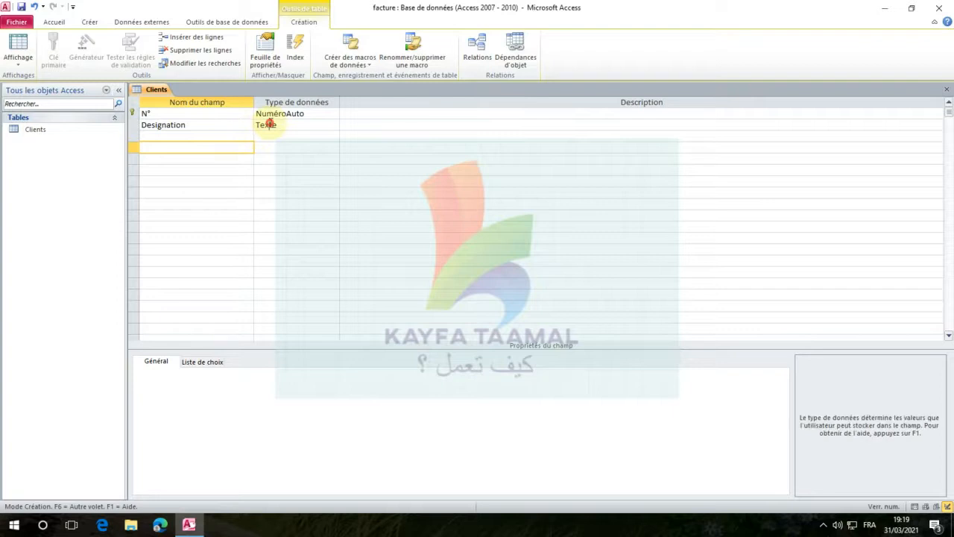
Add a field named Adresse below Designation and set its data type to Mémo
{"action": "left_click", "coordinate": [181, 137]}
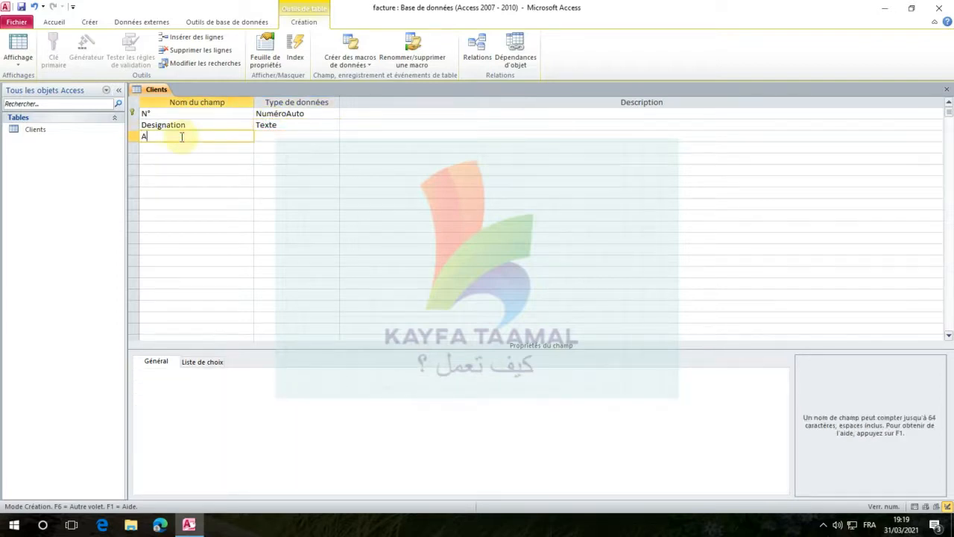
{"action": "type", "text": "Adresse"}
{"action": "key", "text": "Tab"}
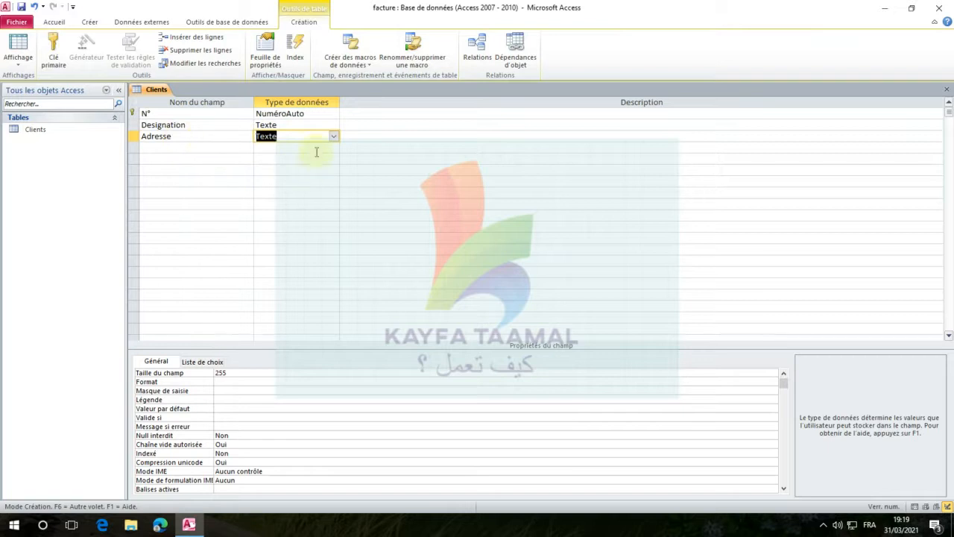
{"action": "left_click", "coordinate": [333, 136]}
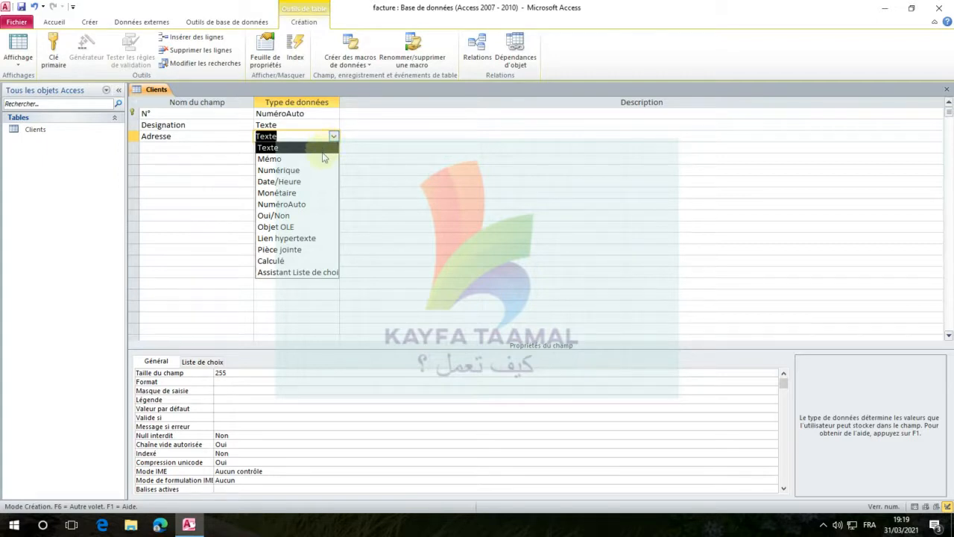
{"action": "left_click", "coordinate": [323, 158]}
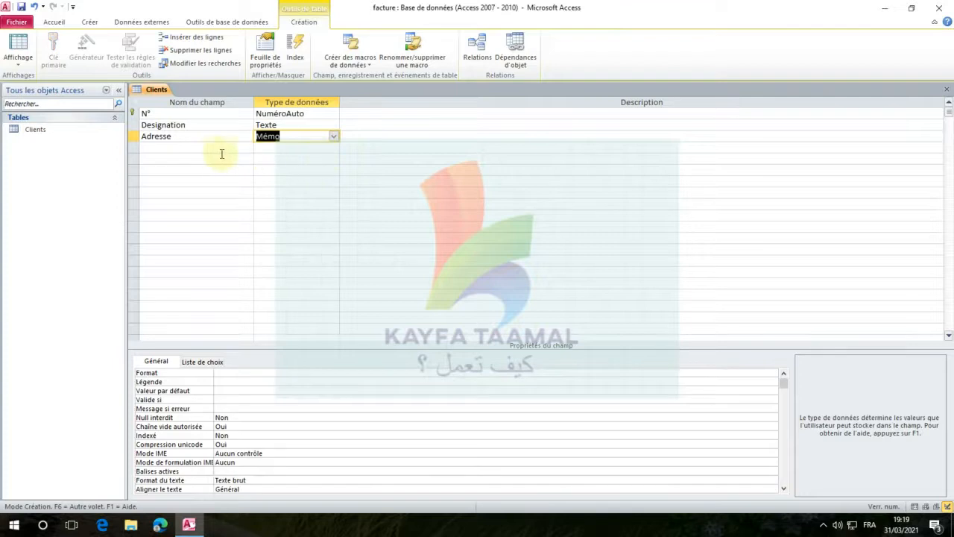
Add a field named Tél below Adresse and set its data type to Texte
{"action": "left_click", "coordinate": [193, 147]}
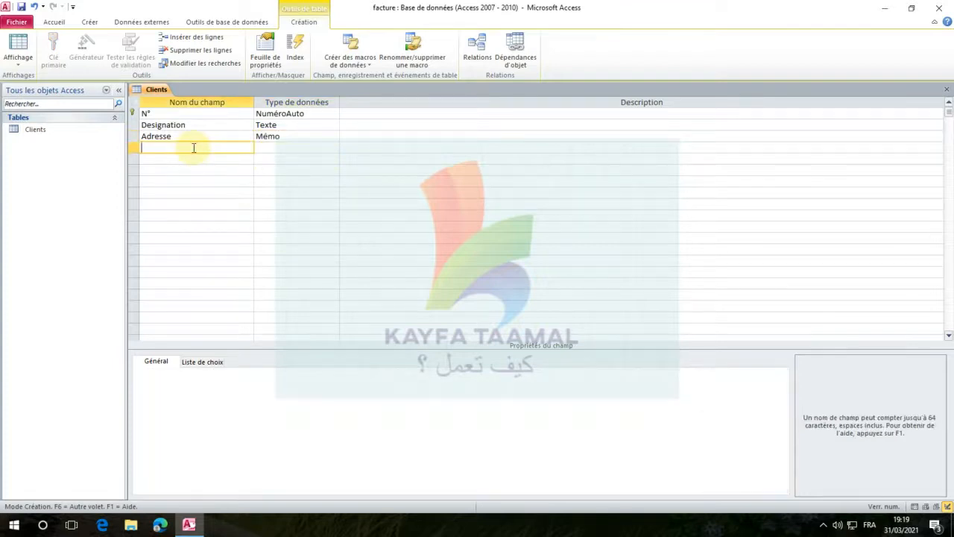
{"action": "type", "text": "Tél"}
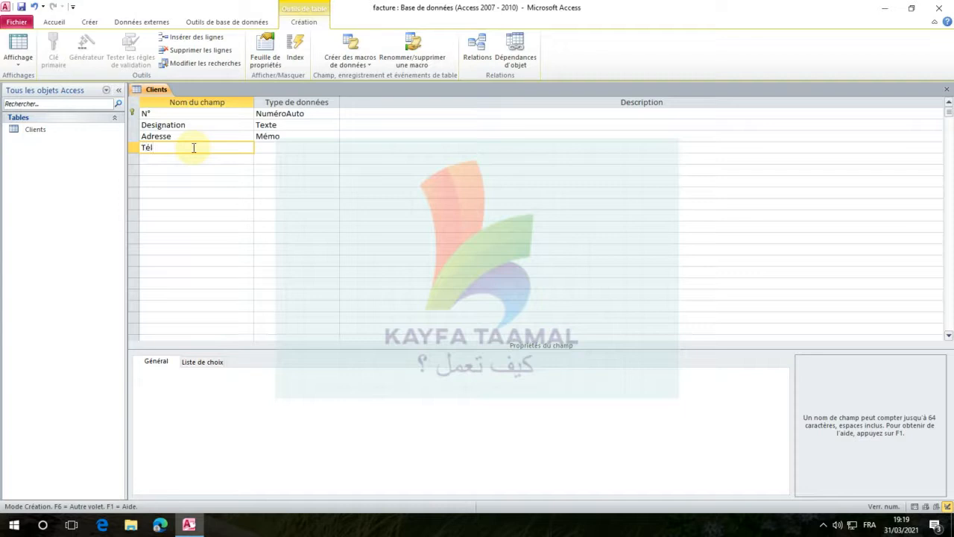
{"action": "left_click", "coordinate": [265, 147]}
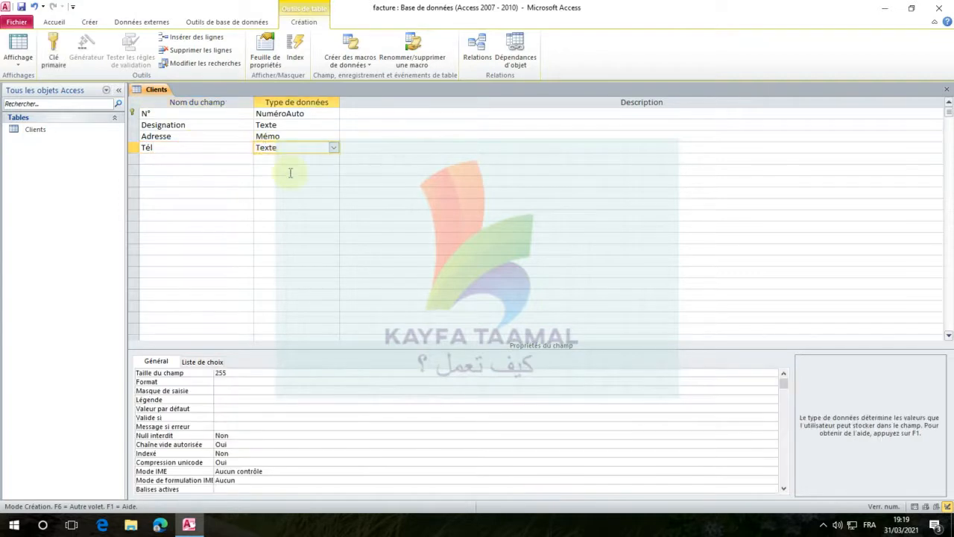
{"action": "left_click", "coordinate": [334, 148]}
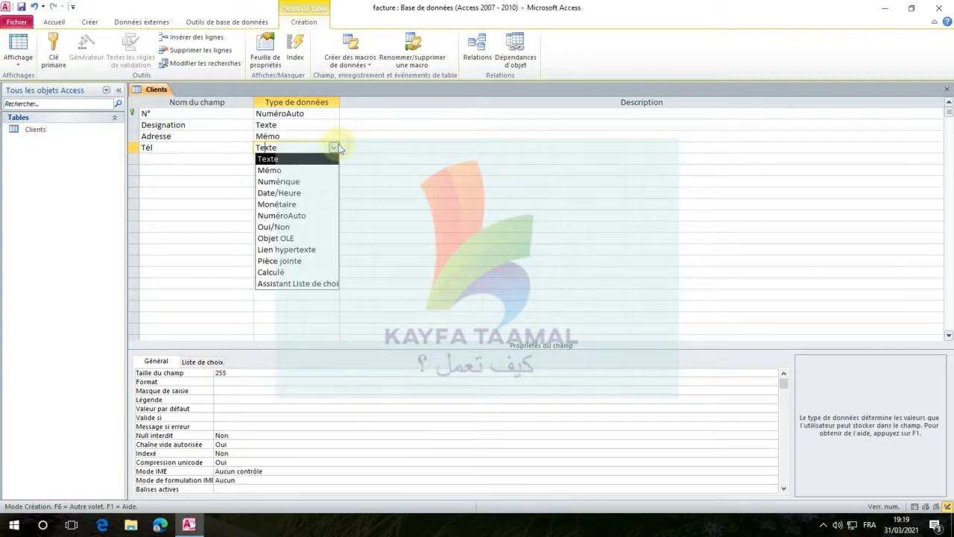
{"action": "left_click", "coordinate": [297, 163]}
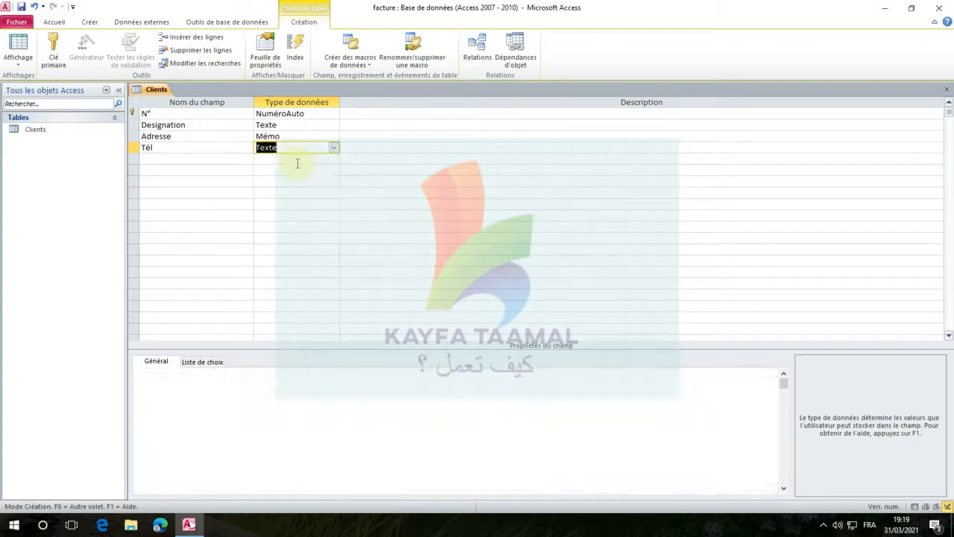
Add a field named Email below Tél with the data type Texte
{"action": "left_click", "coordinate": [170, 161]}
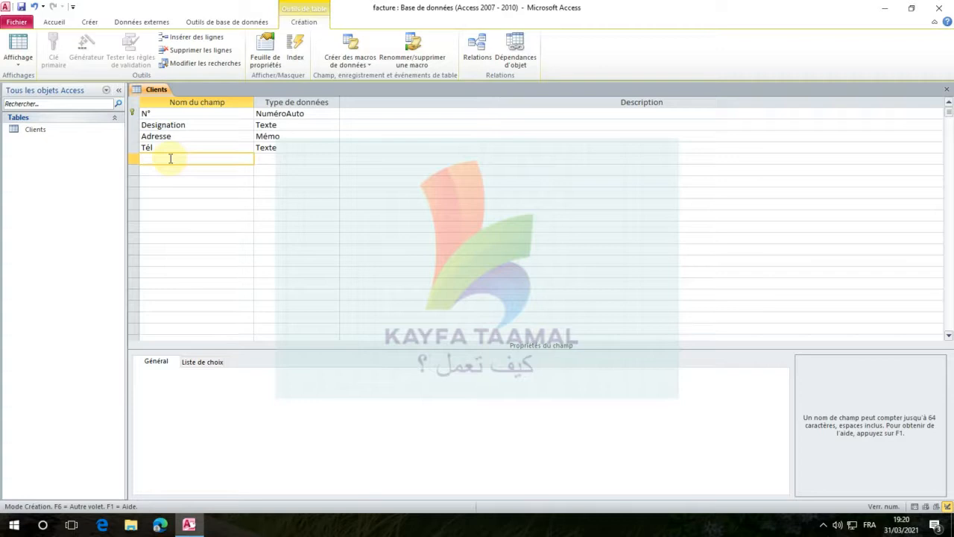
{"action": "type", "text": "Email"}
{"action": "left_click", "coordinate": [259, 159]}
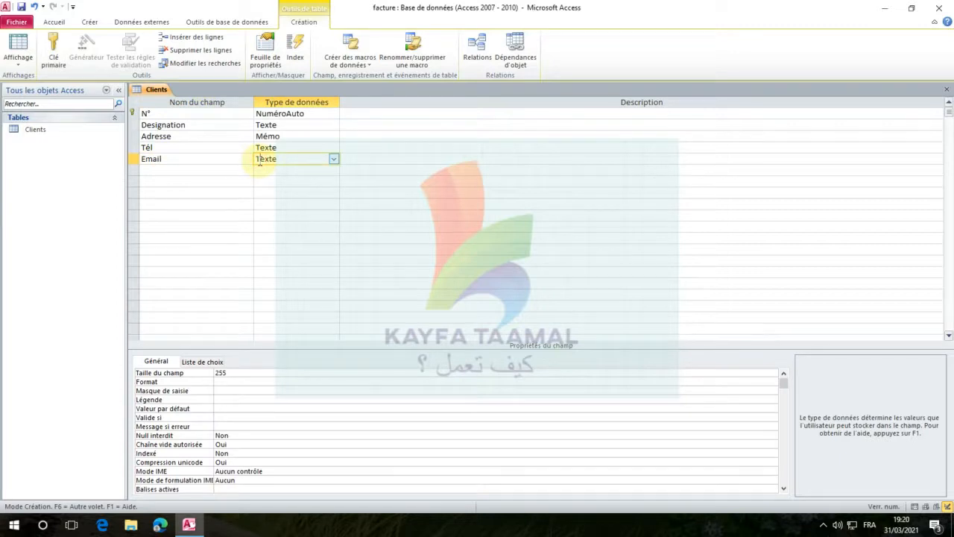
Review each field row of the Clients table, from N° through Email
{"action": "left_click", "coordinate": [229, 170]}
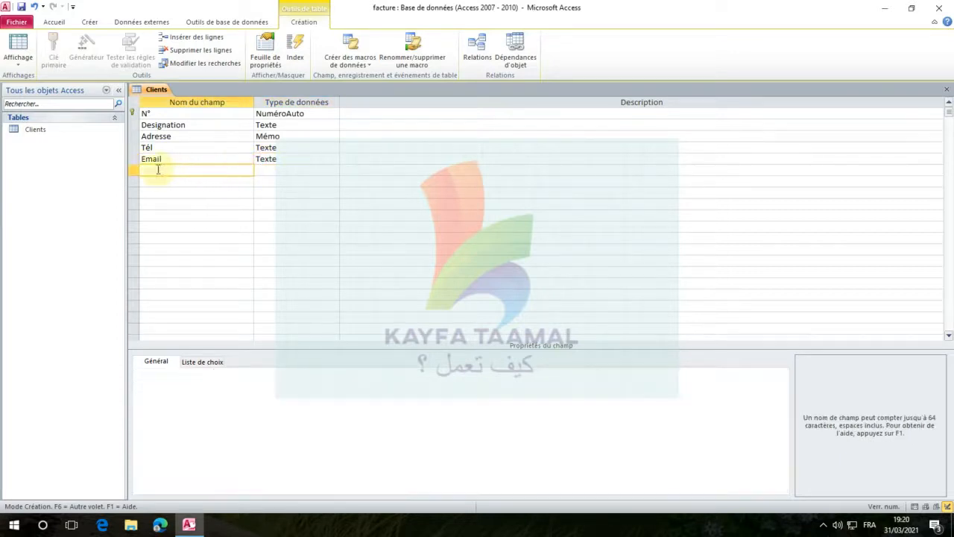
{"action": "left_click", "coordinate": [134, 158]}
{"action": "left_click", "coordinate": [135, 148]}
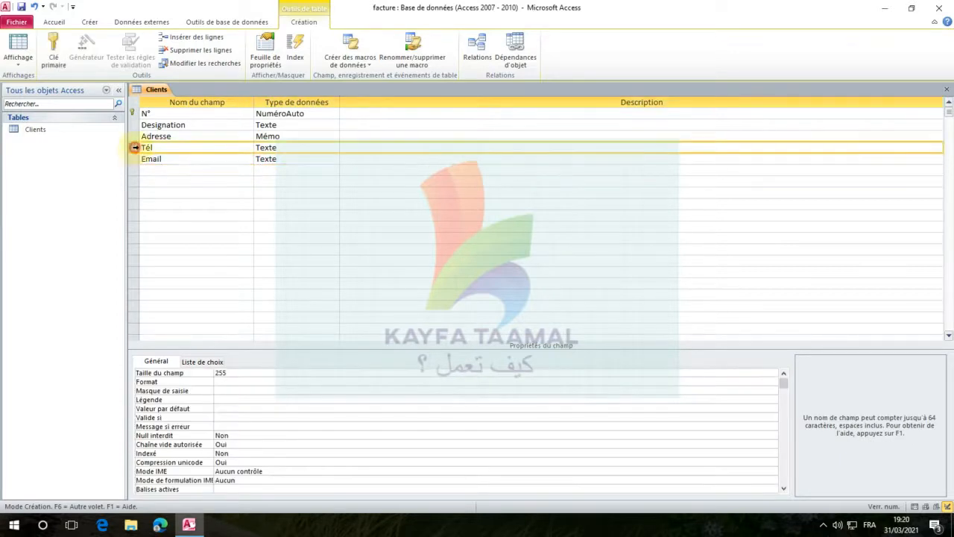
{"action": "left_click", "coordinate": [134, 136]}
{"action": "left_click", "coordinate": [134, 124]}
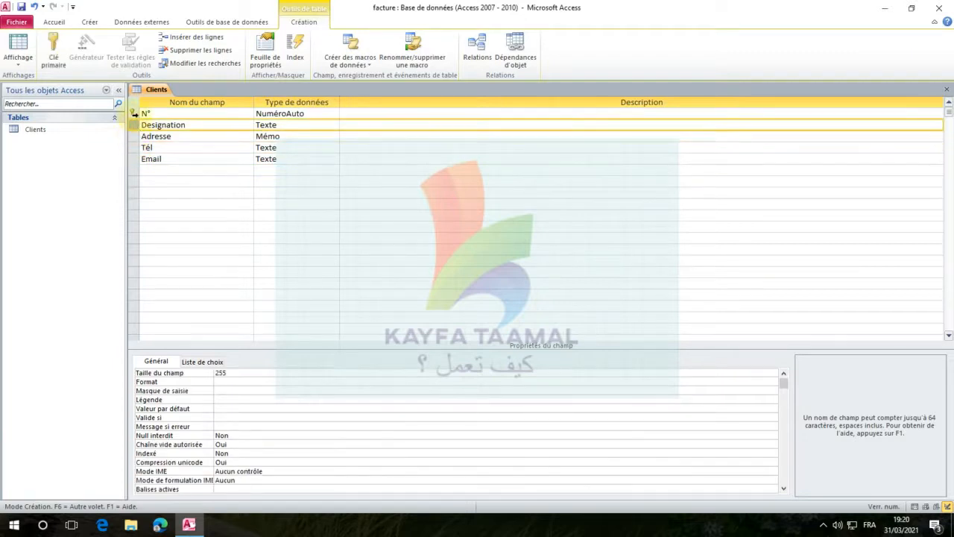
{"action": "left_click", "coordinate": [134, 113]}
{"action": "left_click", "coordinate": [134, 125]}
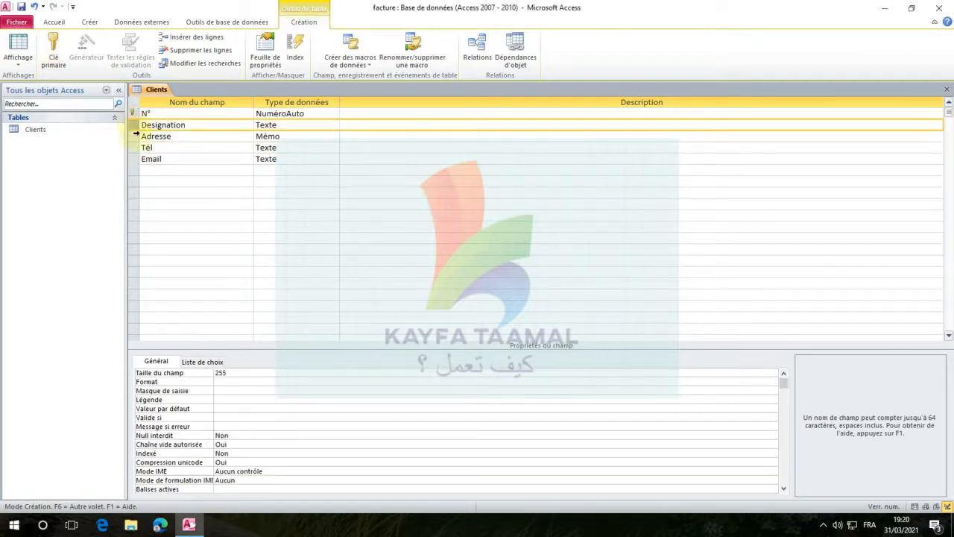
{"action": "left_click", "coordinate": [135, 136]}
{"action": "left_click", "coordinate": [135, 147]}
{"action": "left_click", "coordinate": [134, 159]}
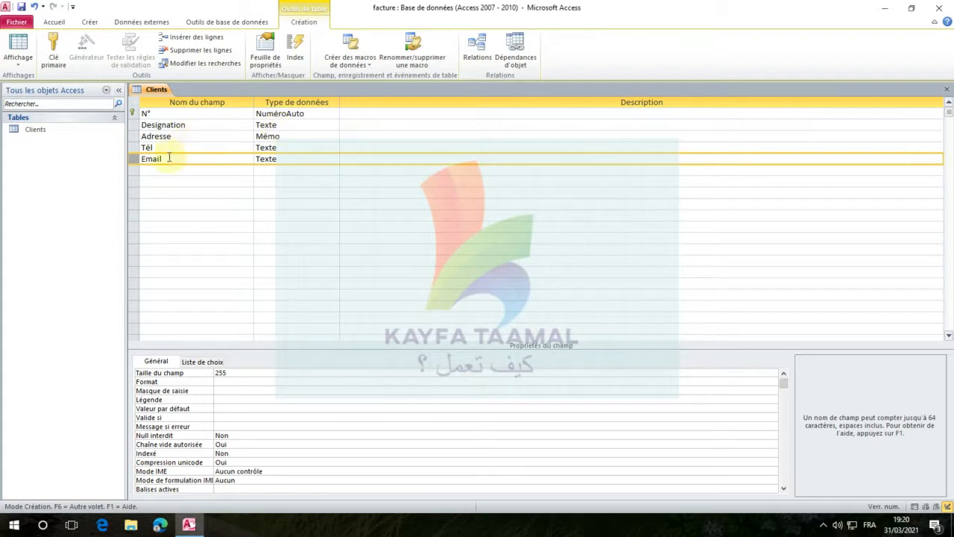
{"action": "left_click", "coordinate": [280, 146]}
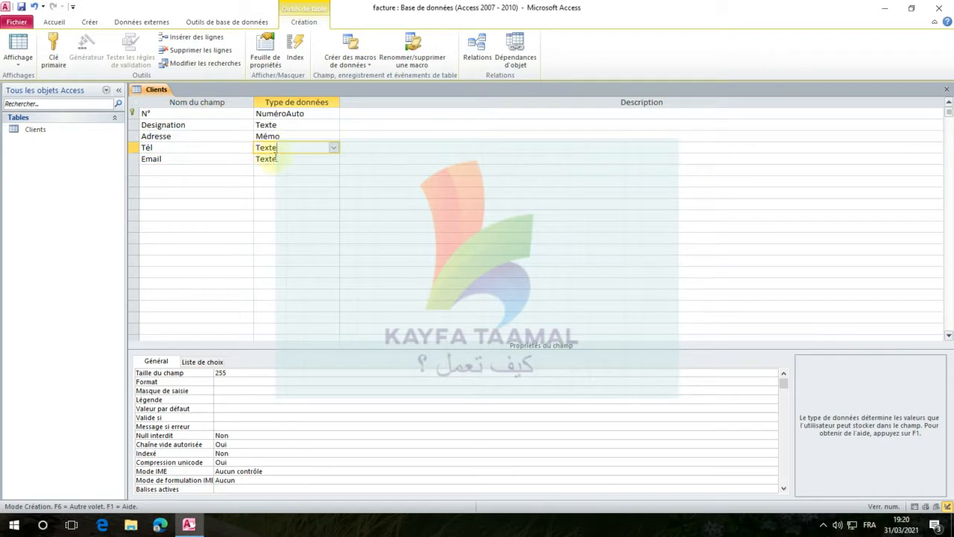
{"action": "left_click", "coordinate": [274, 158]}
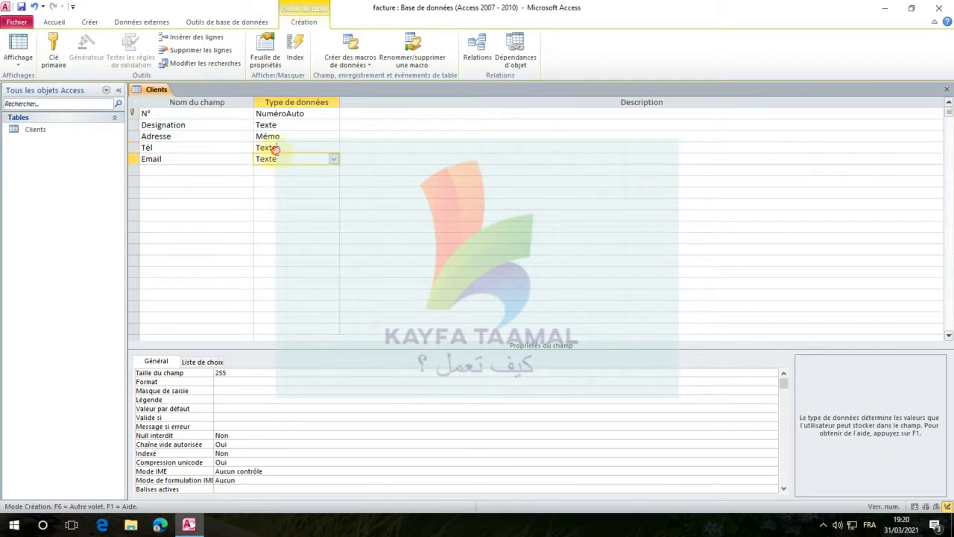
{"action": "left_click", "coordinate": [275, 149]}
{"action": "left_click", "coordinate": [278, 157]}
{"action": "left_click", "coordinate": [283, 147]}
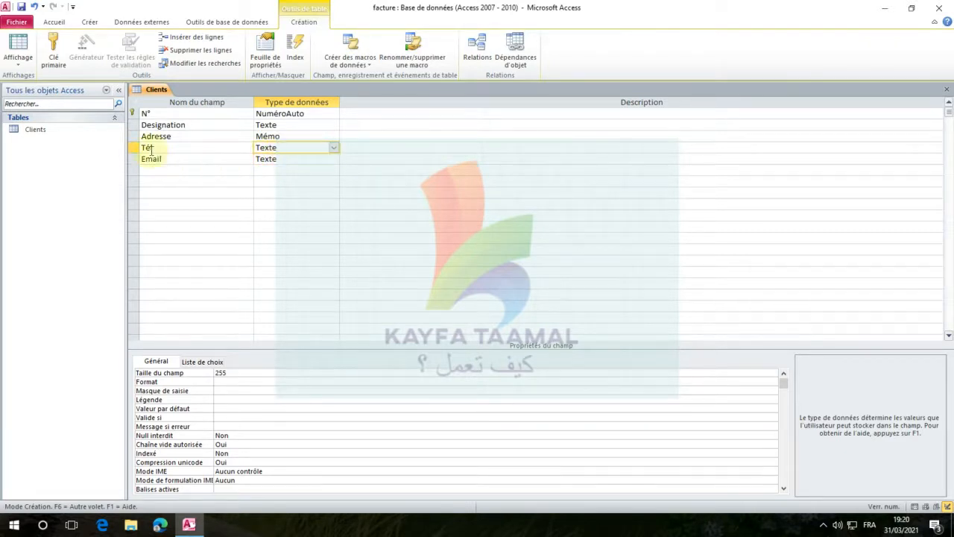
{"action": "left_click", "coordinate": [285, 159]}
Start the input mask wizard for the Tél field, saving the table when required, and choose the Numéro de téléphone mask
{"action": "left_click", "coordinate": [290, 148]}
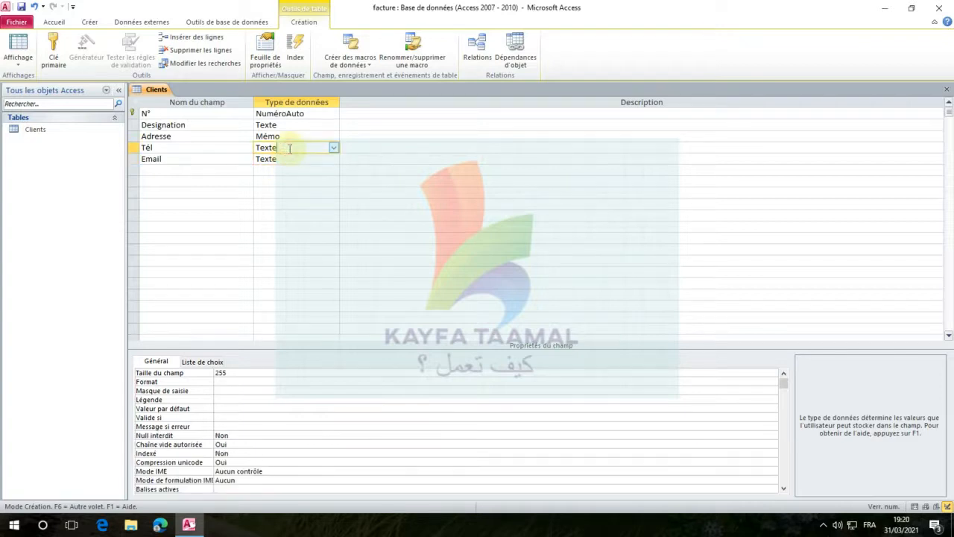
{"action": "left_click", "coordinate": [333, 148]}
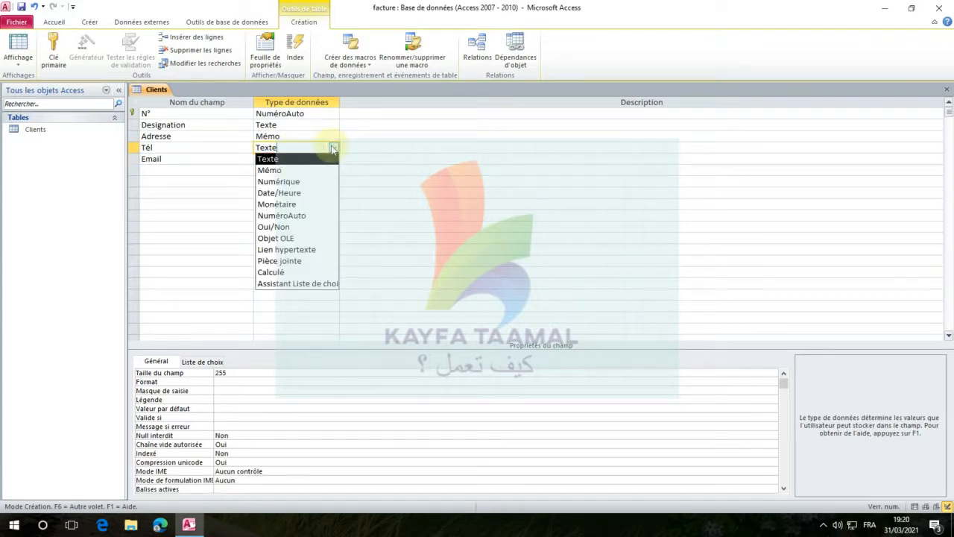
{"action": "left_click", "coordinate": [327, 158]}
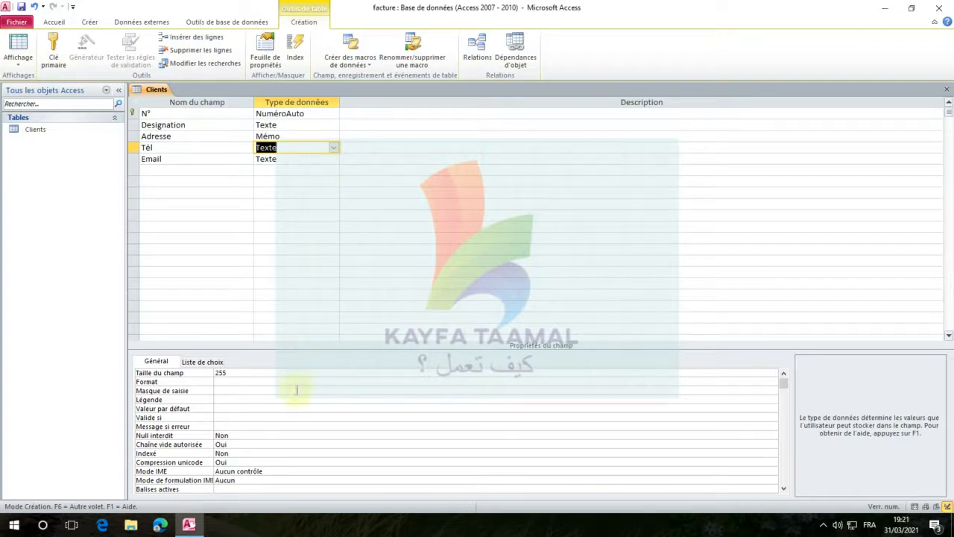
{"action": "left_click", "coordinate": [231, 390]}
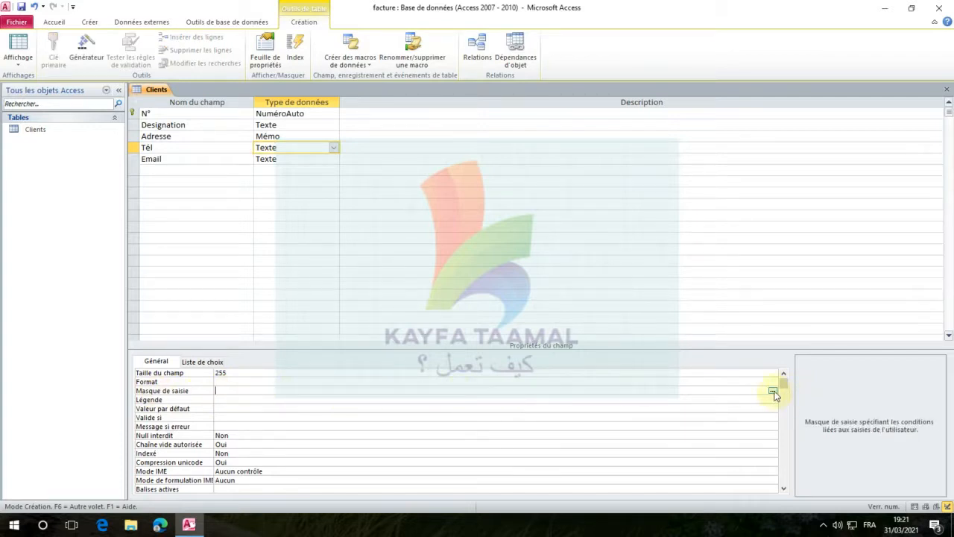
{"action": "left_click", "coordinate": [773, 391]}
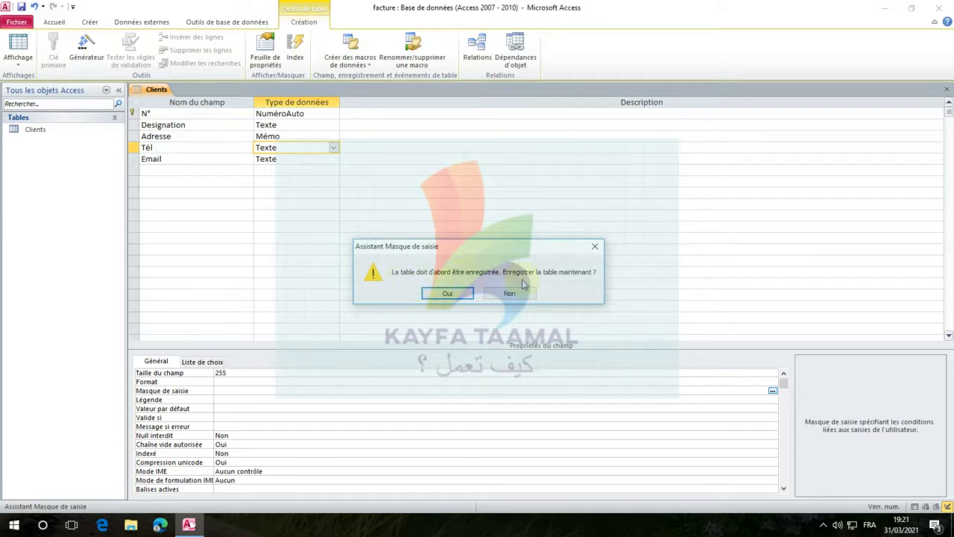
{"action": "left_click", "coordinate": [449, 292]}
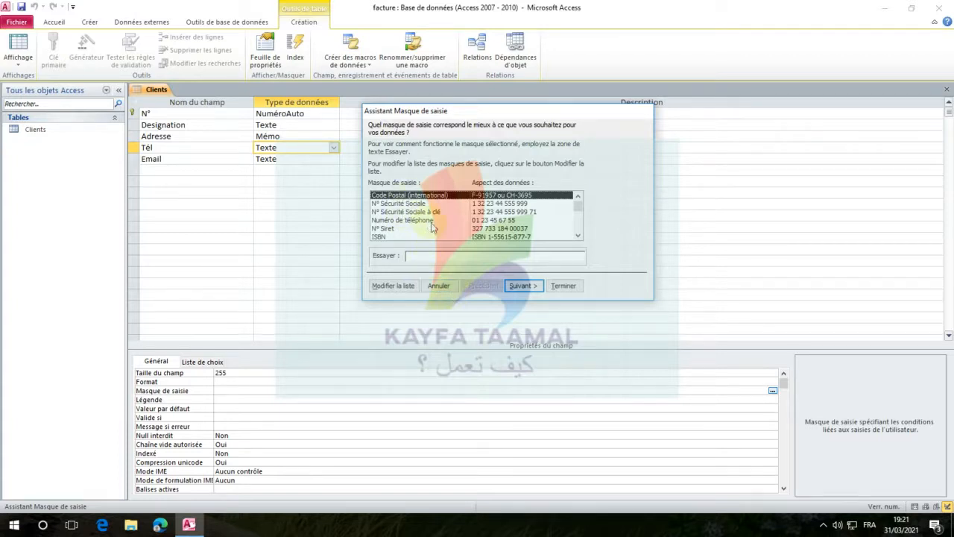
{"action": "left_click", "coordinate": [418, 223]}
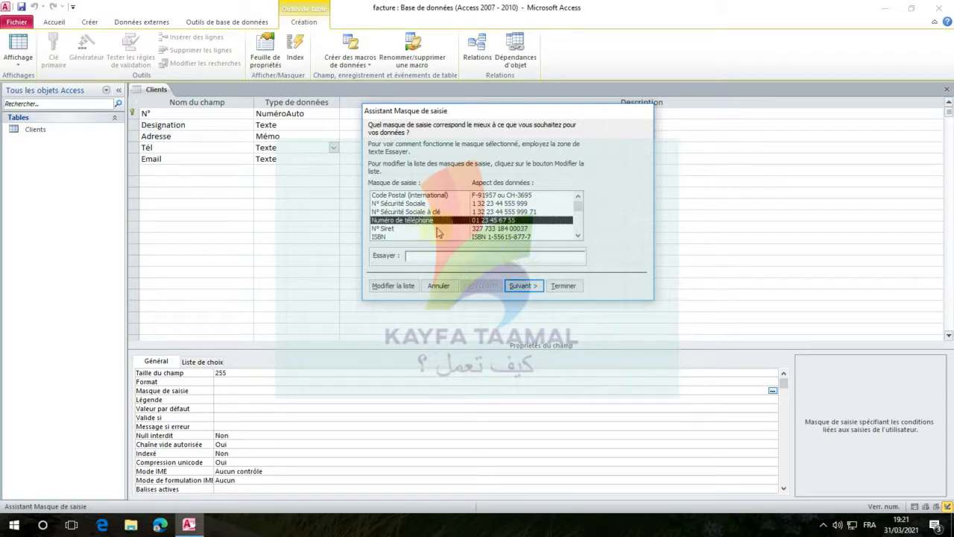
{"action": "left_click", "coordinate": [519, 286]}
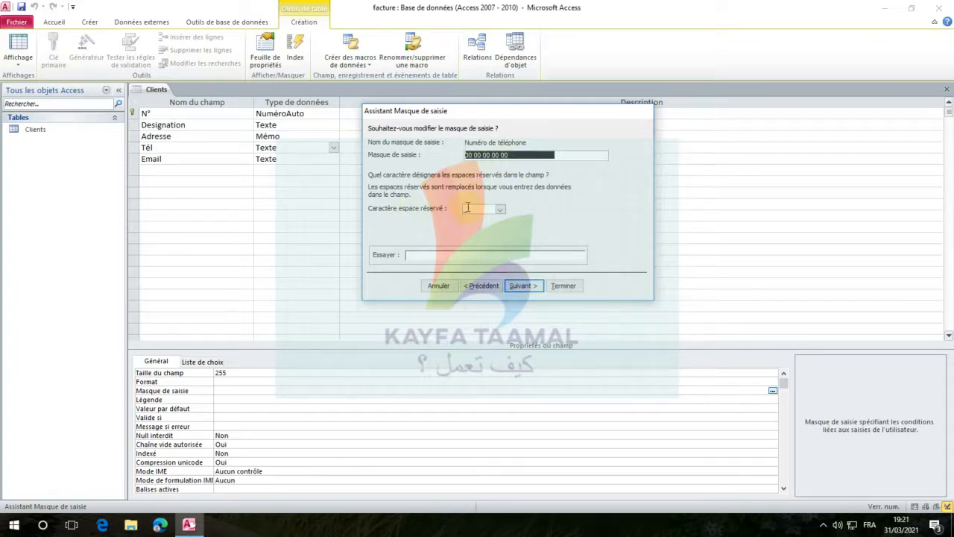
Try out the telephone input mask by entering a sample phone number in the test field
{"action": "left_click", "coordinate": [411, 256]}
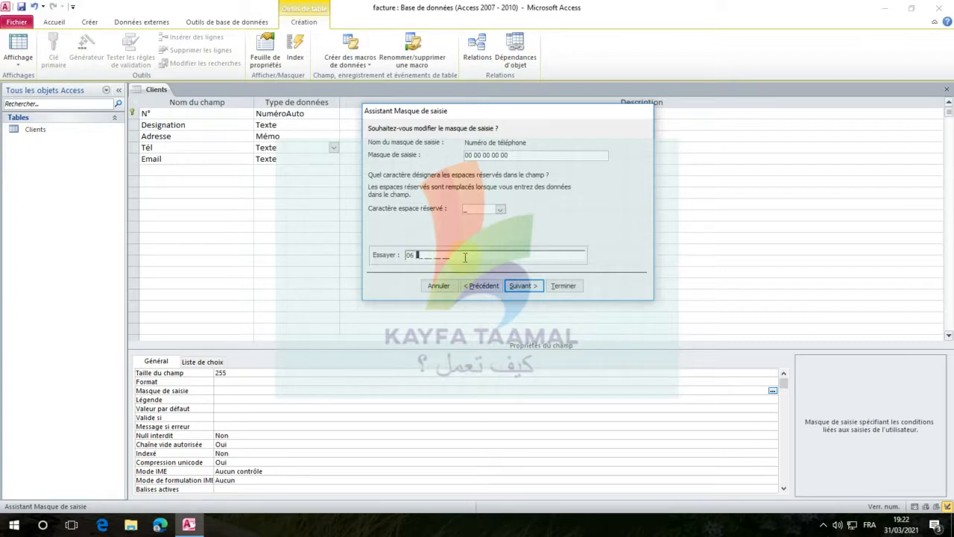
{"action": "type", "text": "61 01 02 03"}
{"action": "left_click", "coordinate": [476, 155]}
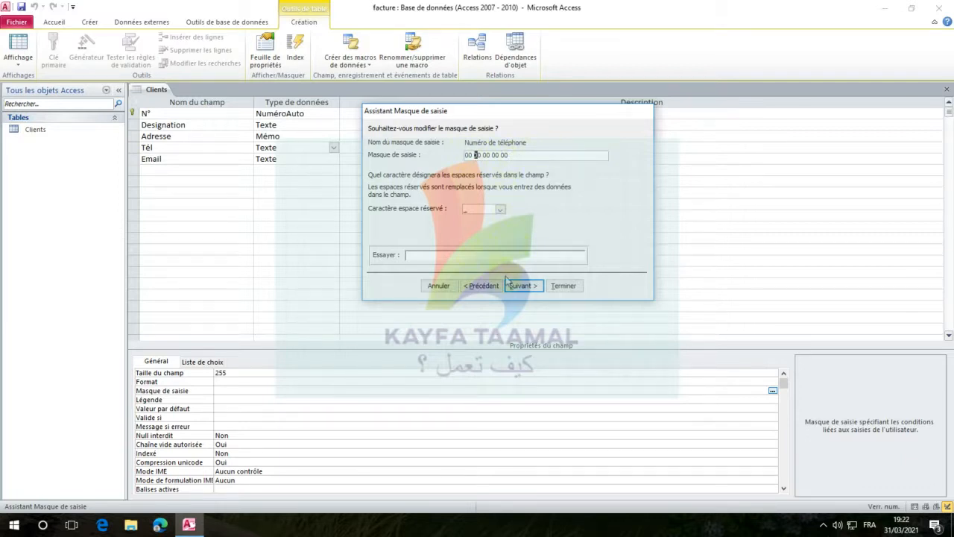
Store the Tél data without the mask symbols and finish creating the input mask
{"action": "left_click", "coordinate": [524, 285]}
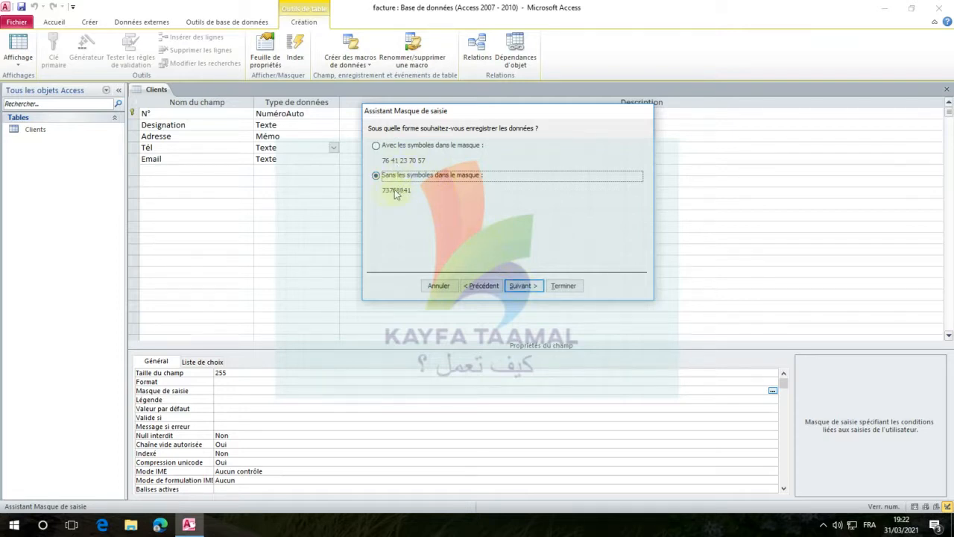
{"action": "left_click", "coordinate": [389, 146]}
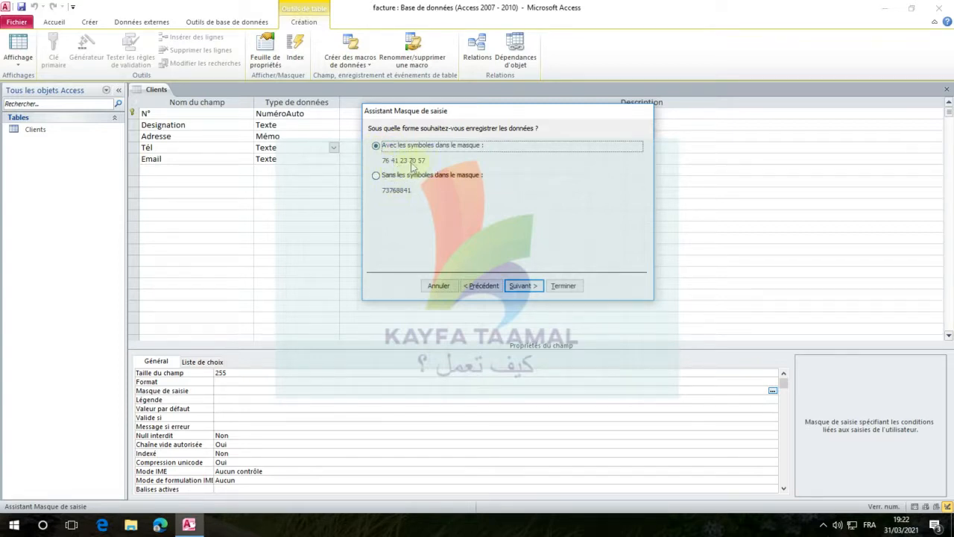
{"action": "left_click", "coordinate": [392, 176]}
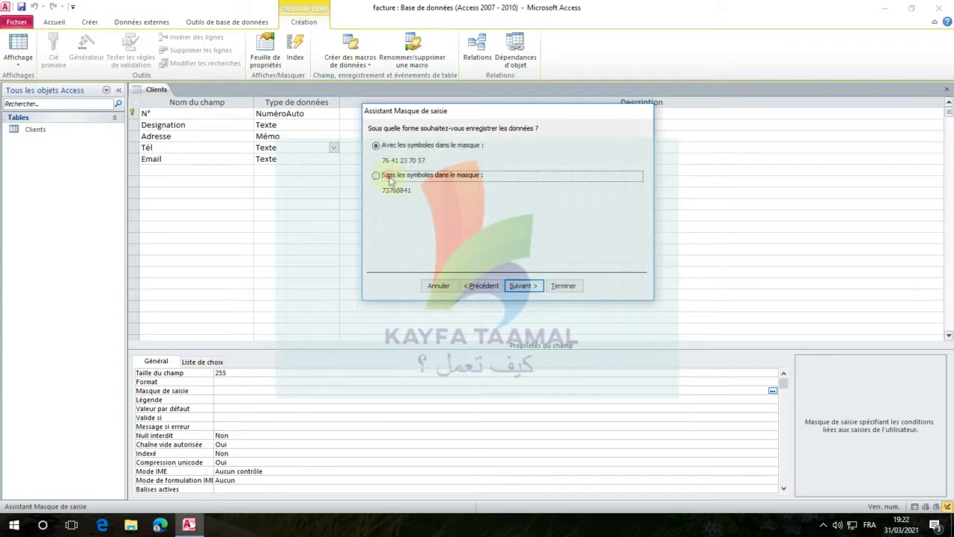
{"action": "left_click", "coordinate": [520, 286]}
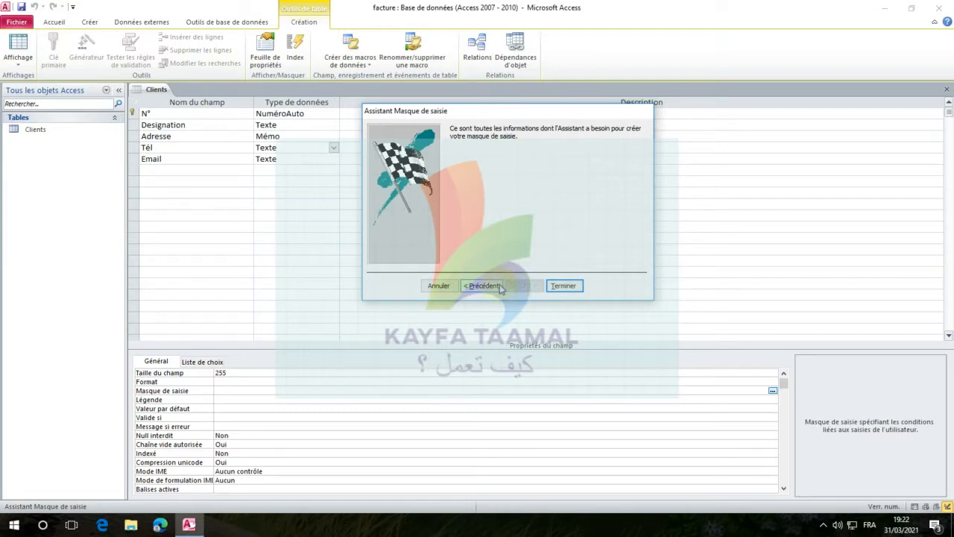
{"action": "left_click", "coordinate": [564, 286]}
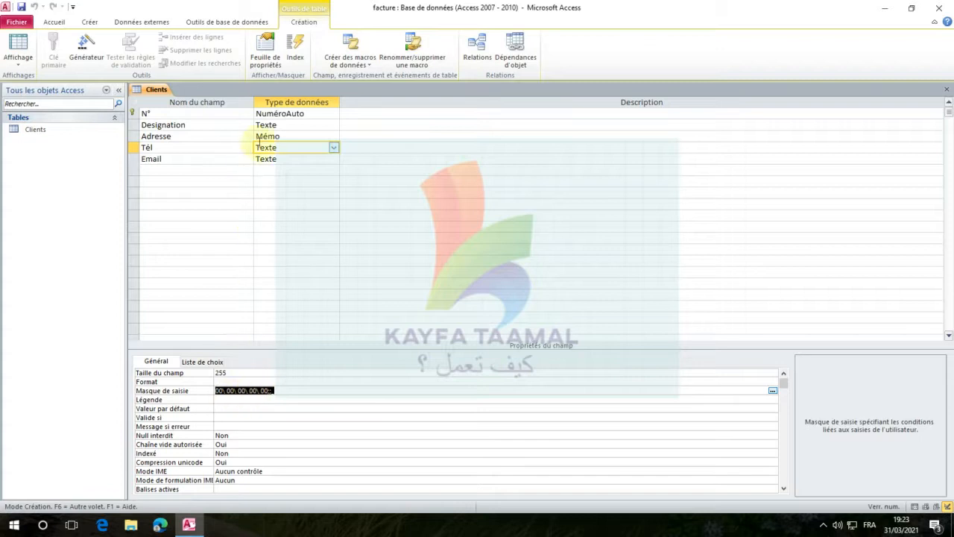
Start the input mask wizard for the Email field, saving the Clients table first
{"action": "left_click", "coordinate": [184, 160]}
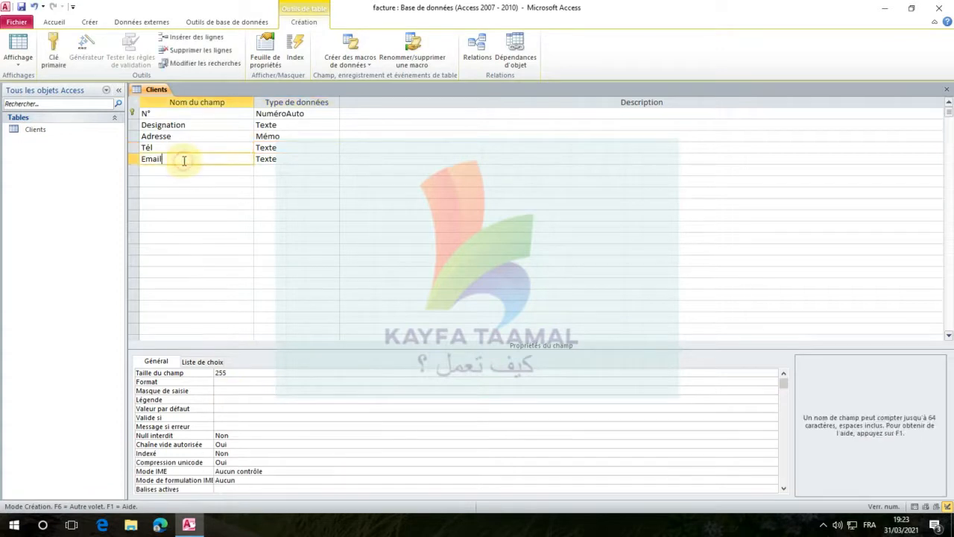
{"action": "left_click", "coordinate": [276, 157]}
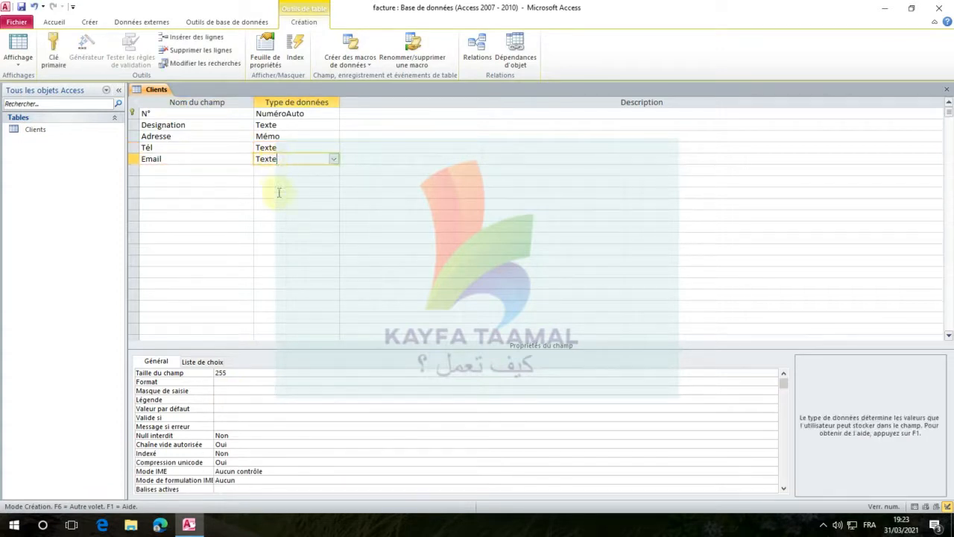
{"action": "left_click", "coordinate": [233, 391]}
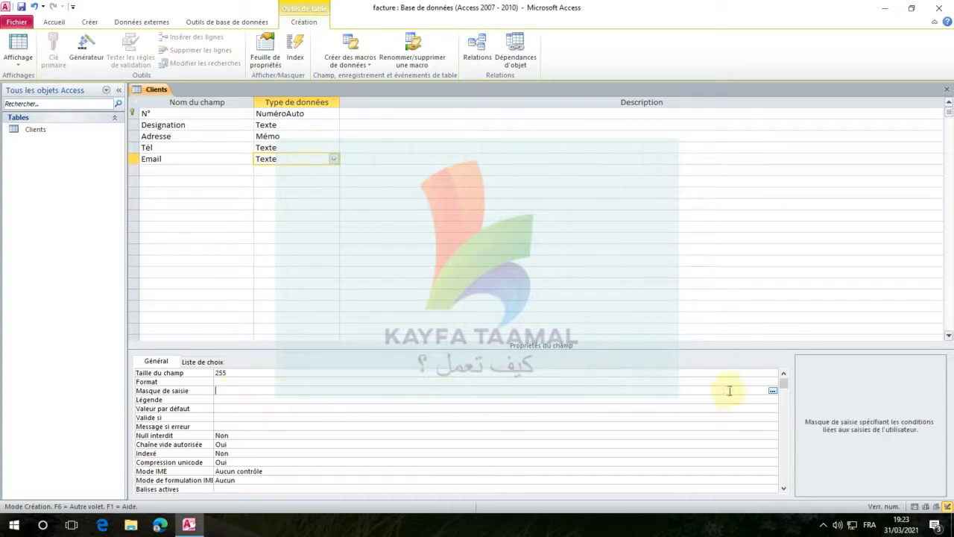
{"action": "left_click", "coordinate": [772, 392]}
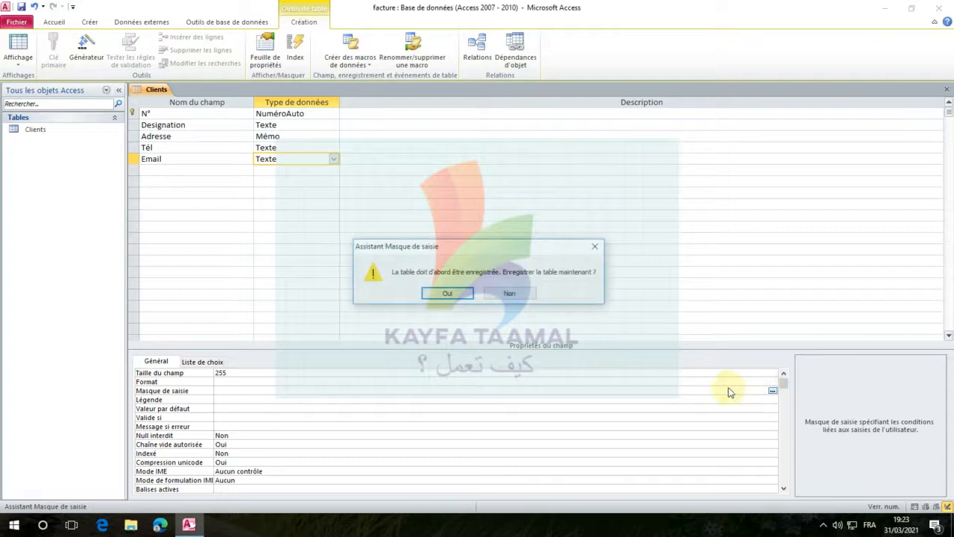
{"action": "left_click", "coordinate": [447, 294]}
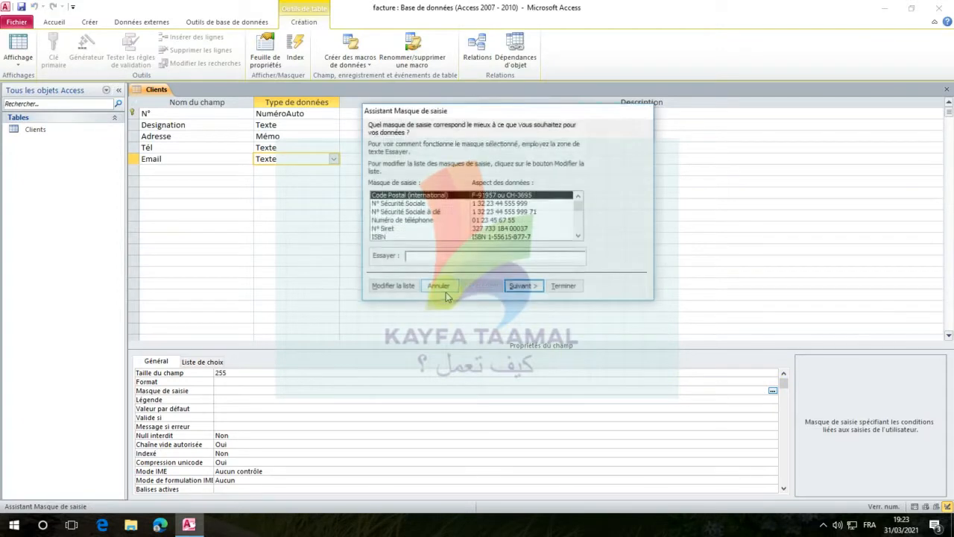
Look through the list of predefined input masks for one suited to e-mail addresses
{"action": "scroll", "coordinate": [420, 228], "scroll_direction": "down", "scroll_amount": 1}
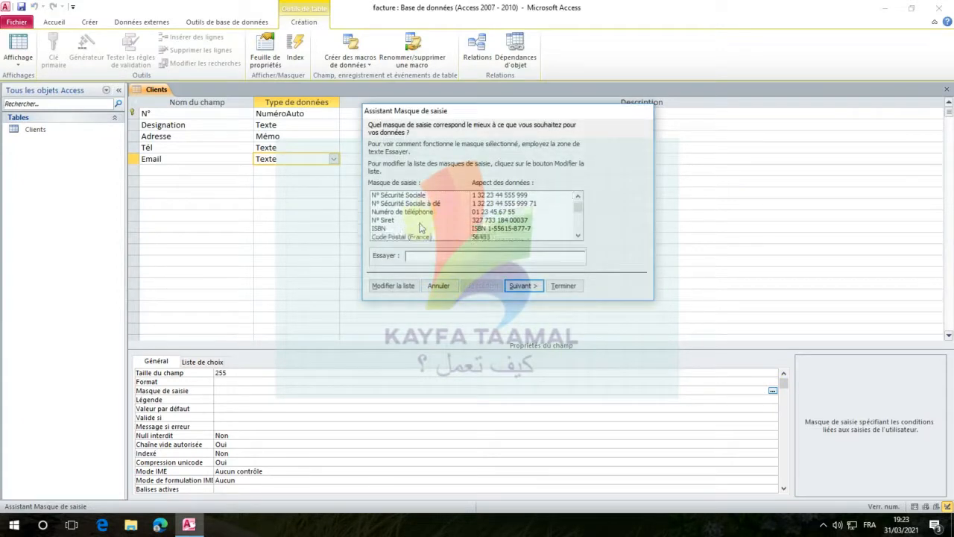
{"action": "scroll", "coordinate": [420, 228], "scroll_direction": "down", "scroll_amount": 4}
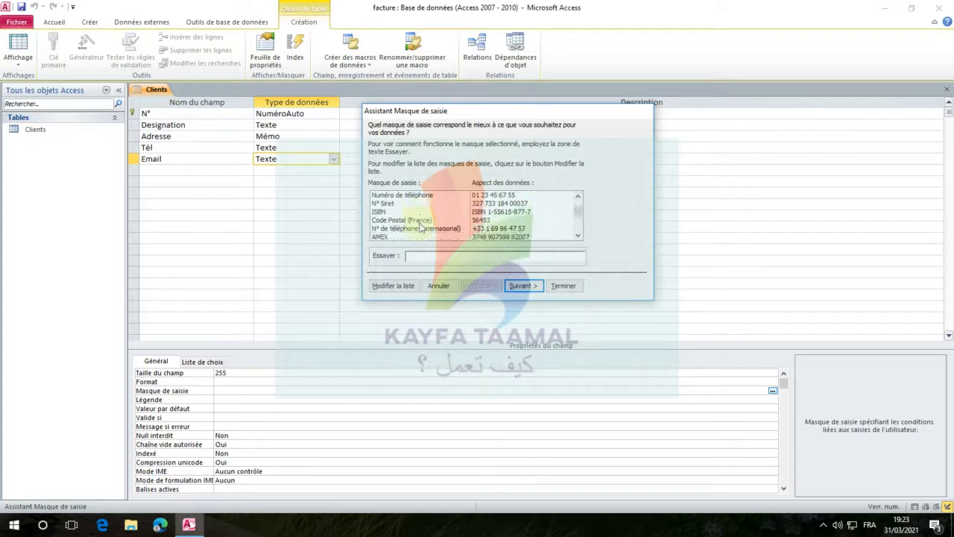
{"action": "scroll", "coordinate": [421, 227], "scroll_direction": "down", "scroll_amount": 6}
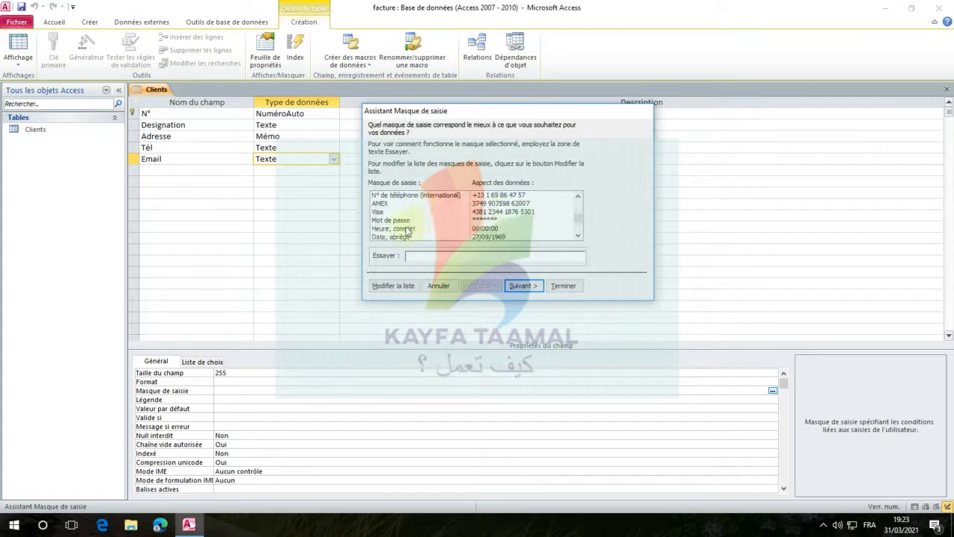
{"action": "scroll", "coordinate": [399, 228], "scroll_direction": "up", "scroll_amount": 7}
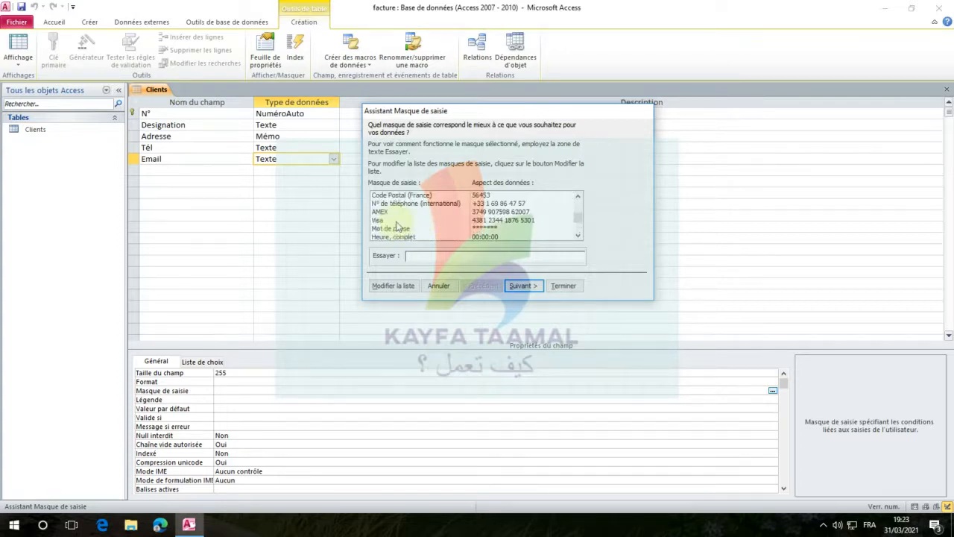
{"action": "scroll", "coordinate": [399, 237], "scroll_direction": "up", "scroll_amount": 3}
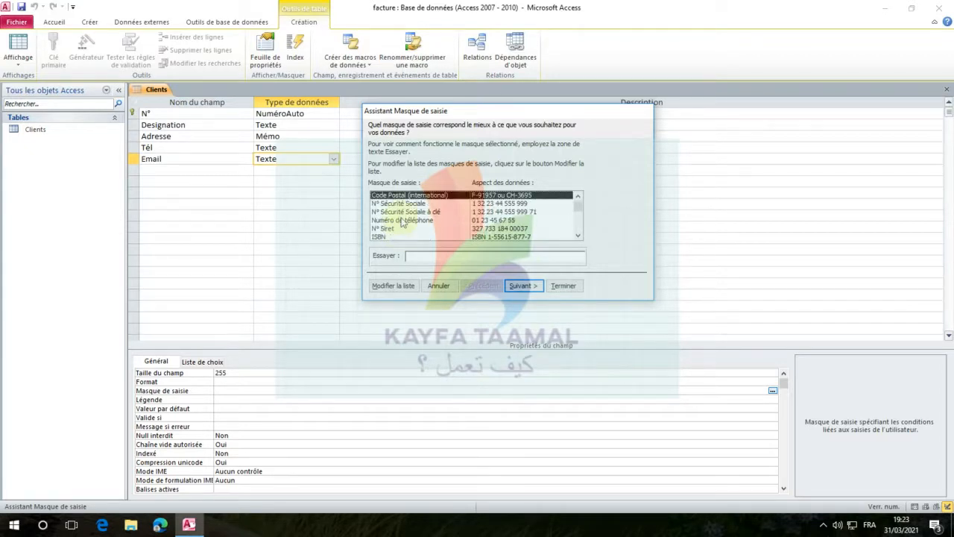
{"action": "scroll", "coordinate": [402, 221], "scroll_direction": "down", "scroll_amount": 1}
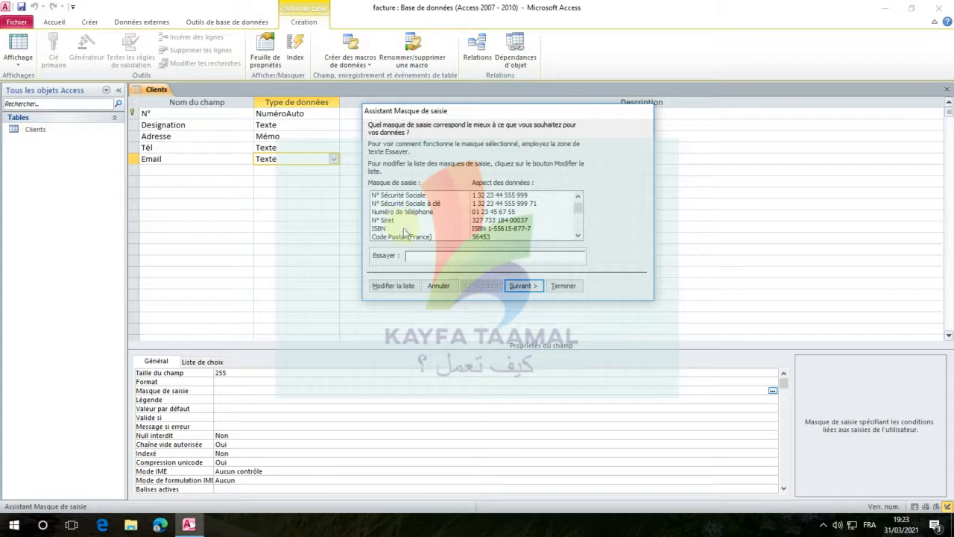
{"action": "scroll", "coordinate": [404, 233], "scroll_direction": "down", "scroll_amount": 1}
{"action": "scroll", "coordinate": [403, 233], "scroll_direction": "down", "scroll_amount": 3}
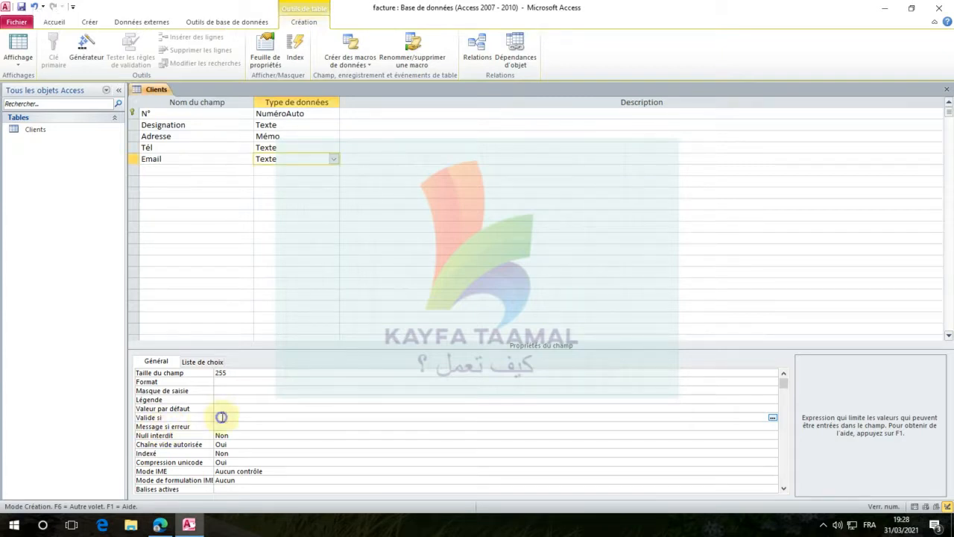
Set the Email field's validation rule to Est Null Ou ((Comme "*?@?*.?*") Et (Pas Comme "*[ ,;]*"))
{"action": "right_click", "coordinate": [222, 418]}
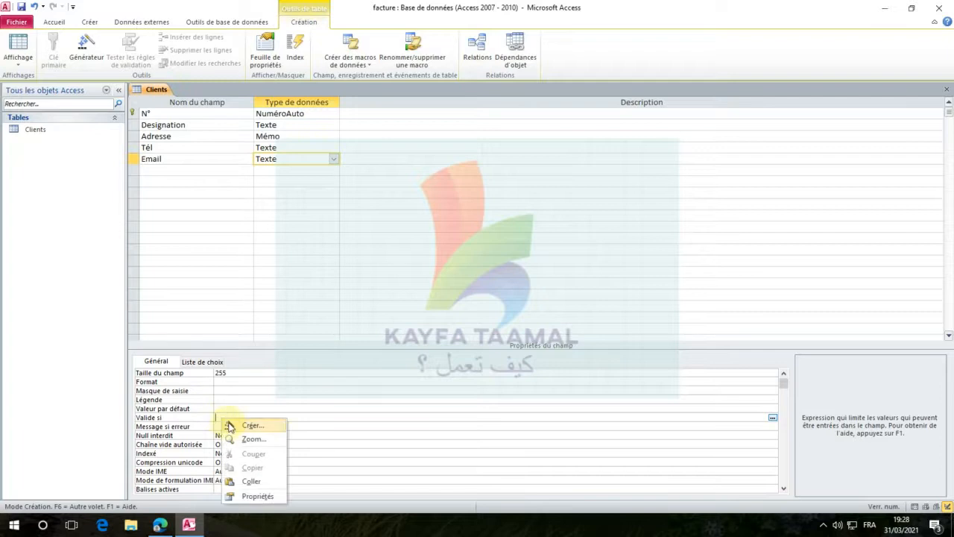
{"action": "left_click", "coordinate": [254, 483]}
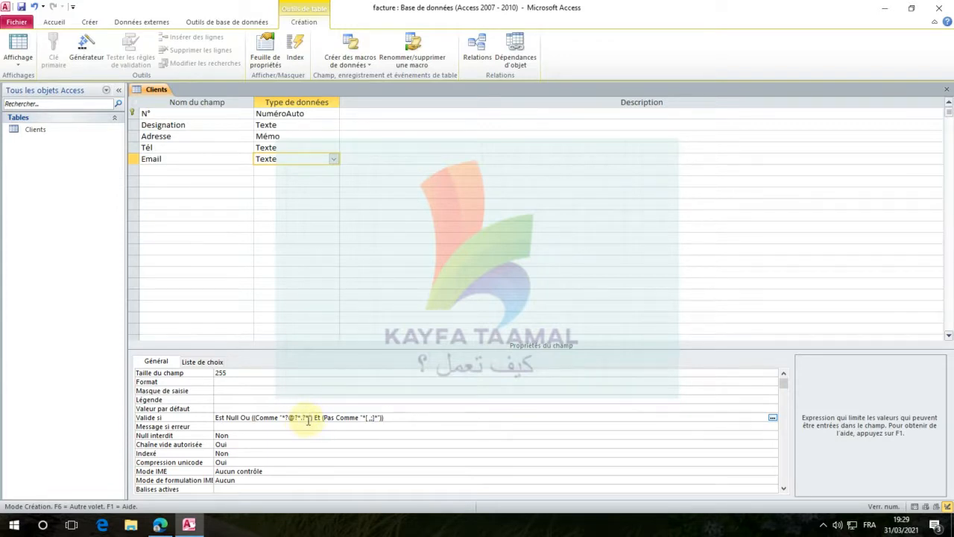
{"action": "left_click", "coordinate": [363, 418]}
{"action": "type", "text": "*"}
{"action": "left_click", "coordinate": [378, 419]}
{"action": "type", "text": "*"}
{"action": "left_click_drag", "start_coordinate": [375, 419], "coordinate": [216, 418]}
Set the Email field's error message to "Entrez l'adresse de messagerie avec un signe '@' et le nom de domaine complet", followed by an example address
{"action": "left_click", "coordinate": [221, 427]}
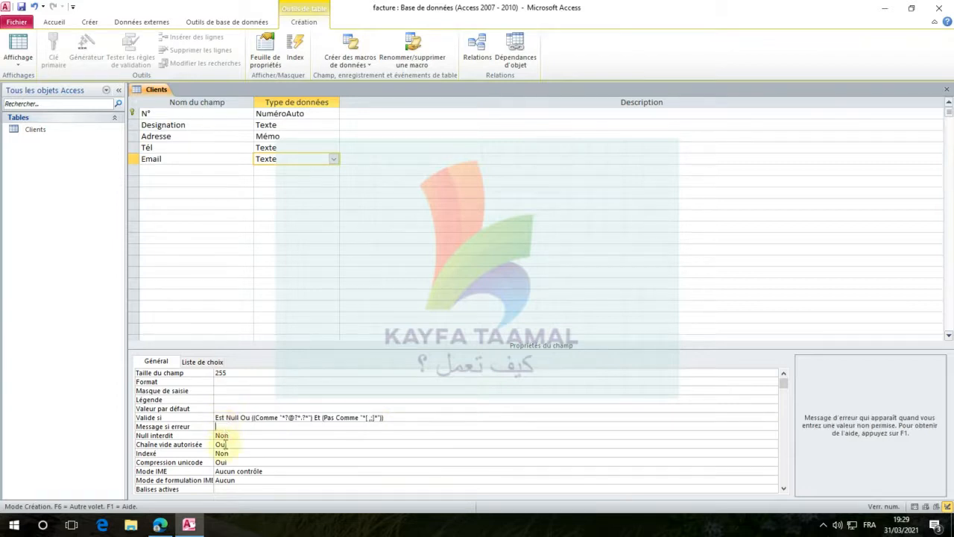
{"action": "mouse_move", "coordinate": [165, 528]}
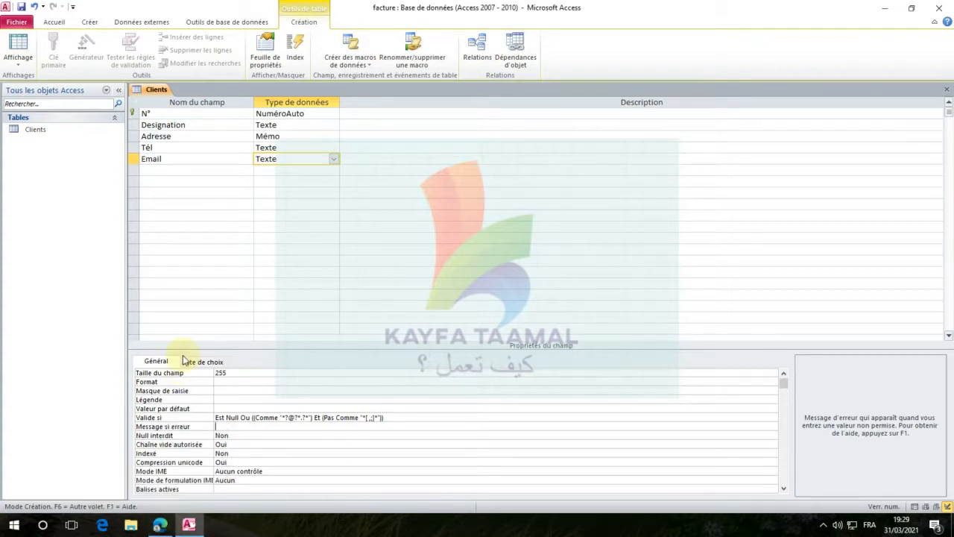
{"action": "key", "text": "ctrl+v"}
{"action": "key", "text": "alt"}
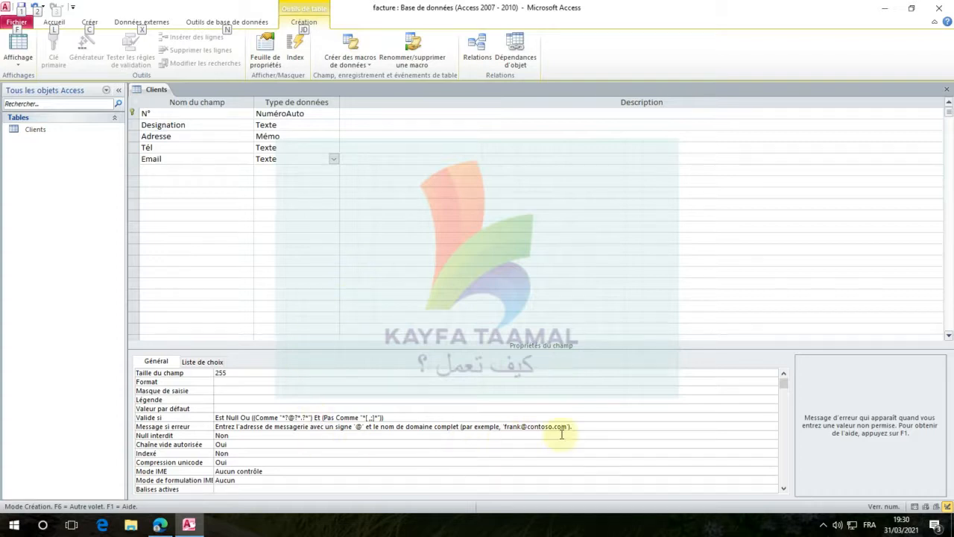
{"action": "left_click", "coordinate": [590, 429]}
{"action": "left_click_drag", "start_coordinate": [571, 428], "coordinate": [199, 424]}
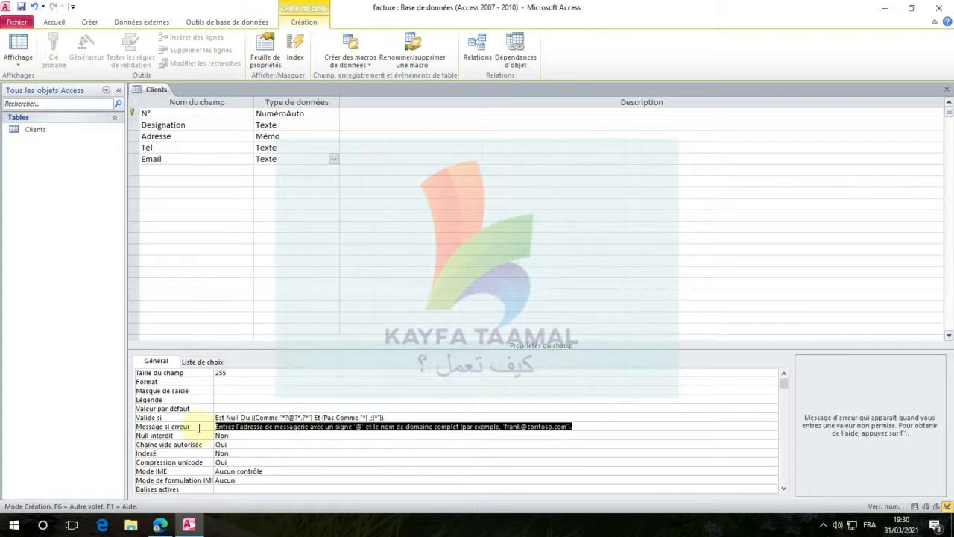
{"action": "left_click_drag", "start_coordinate": [415, 417], "coordinate": [212, 418]}
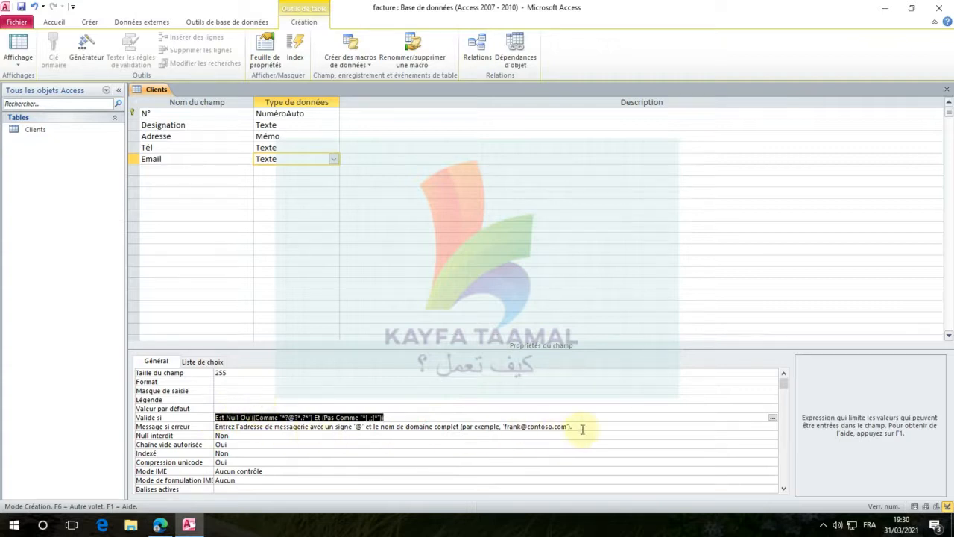
{"action": "left_click_drag", "start_coordinate": [580, 428], "coordinate": [134, 427]}
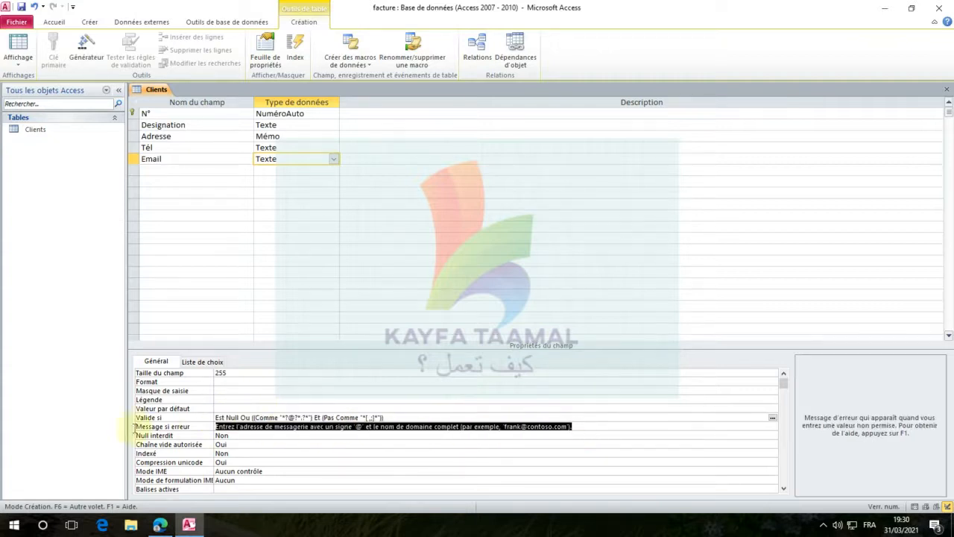
Switch the Clients table from design view to datasheet view for record entry
{"action": "left_click", "coordinate": [258, 170]}
{"action": "left_click", "coordinate": [218, 173]}
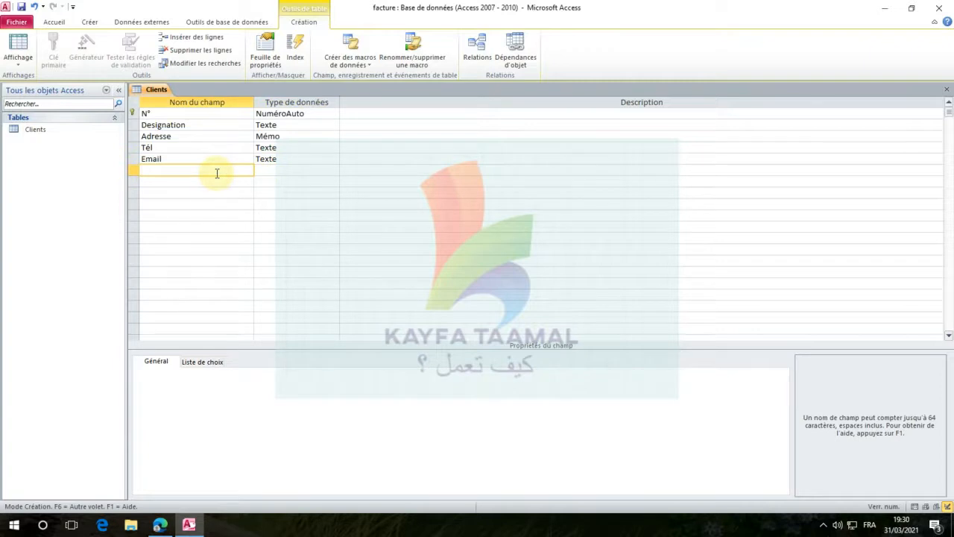
{"action": "left_click", "coordinate": [278, 163]}
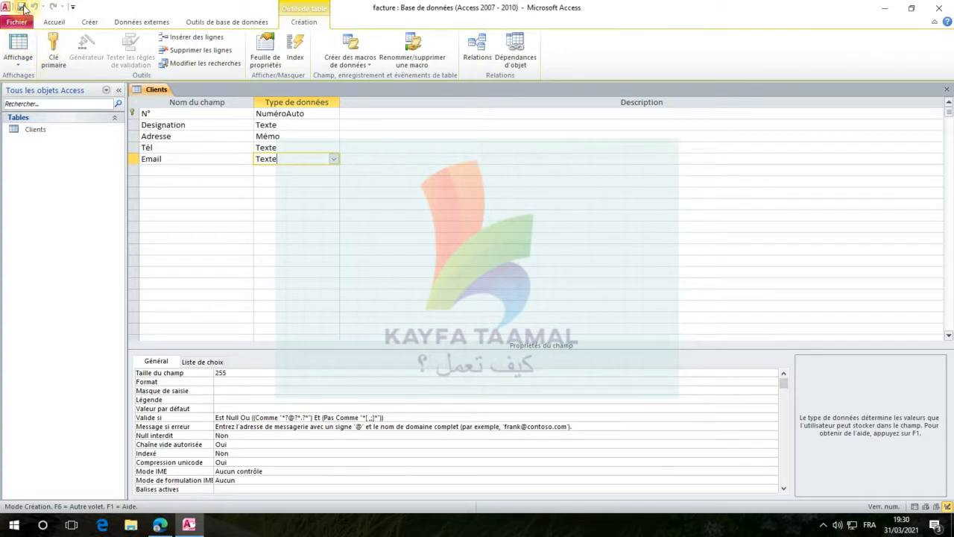
{"action": "left_click", "coordinate": [18, 46]}
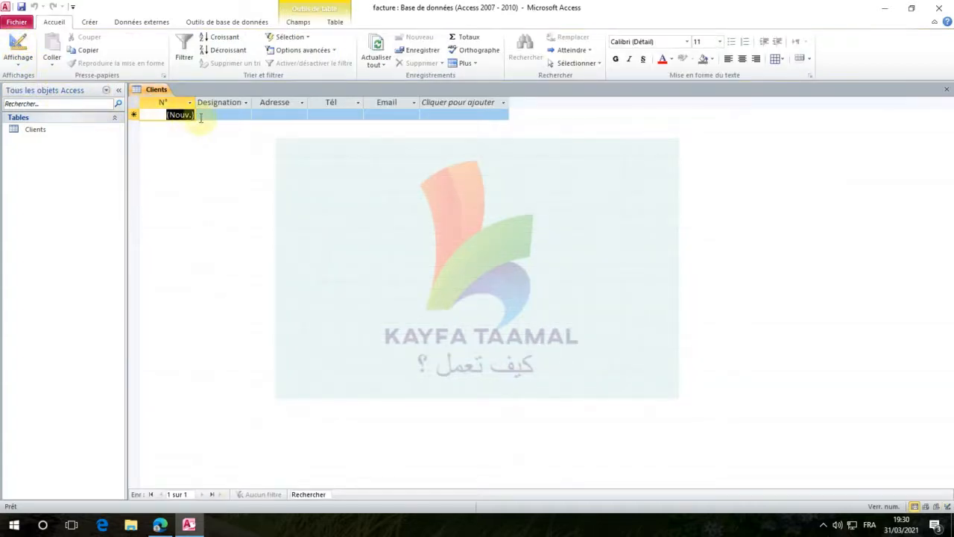
Enter STE SOFACO as the designation of the first record in the Clients table
{"action": "left_click", "coordinate": [209, 115]}
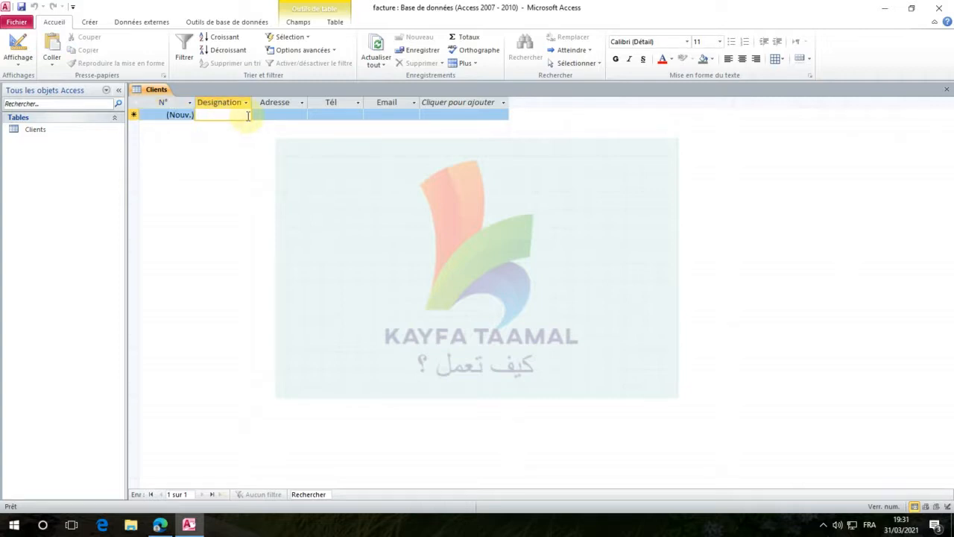
{"action": "key", "text": "Caps_Lock"}
{"action": "type", "text": "STE"}
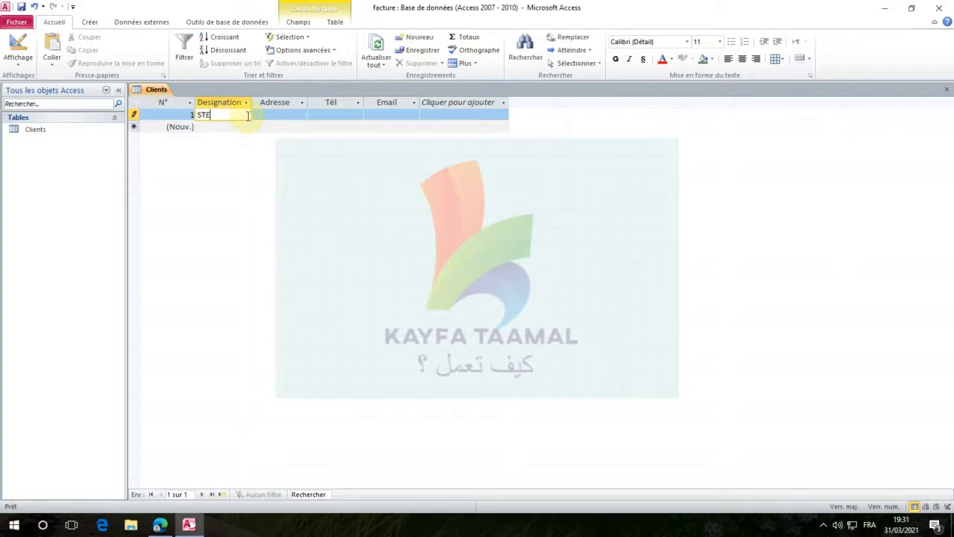
{"action": "type", "text": " SOFACO"}
{"action": "key", "text": "BackSpace"}
{"action": "key", "text": "BackSpace"}
{"action": "type", "text": "CO"}
{"action": "key", "text": "Tab"}
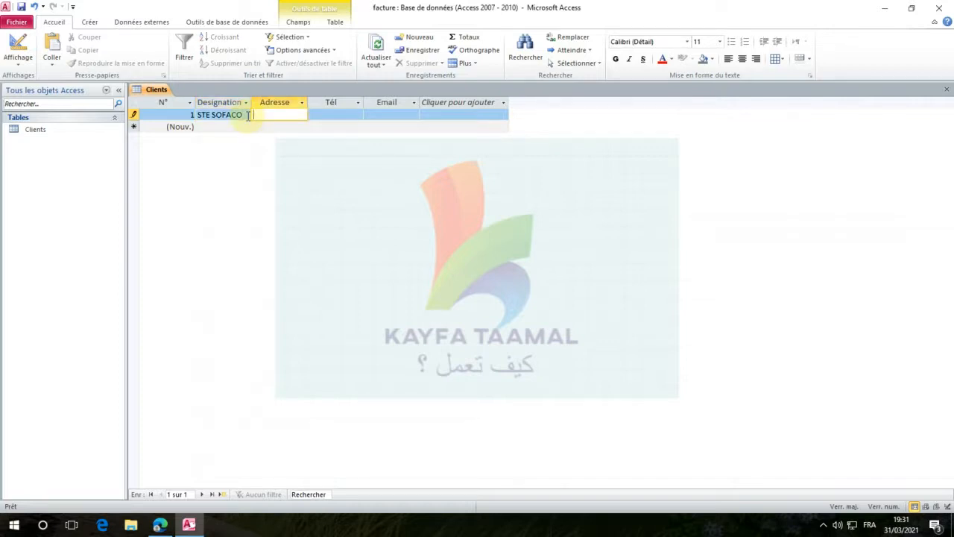
Fill in the street address and the ten-digit phone number of the STE SOFACO record
{"action": "type", "text": "15 RUE"}
{"action": "key", "text": "Tab"}
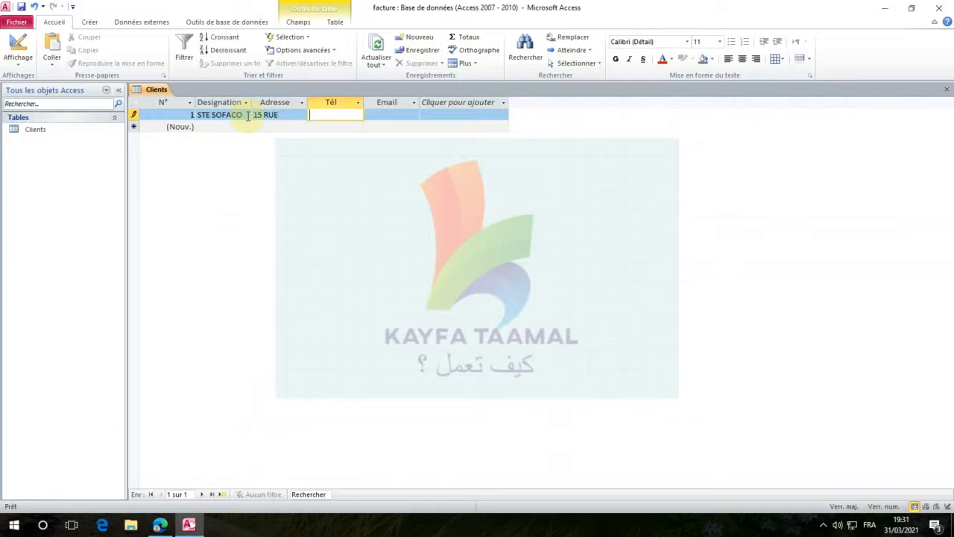
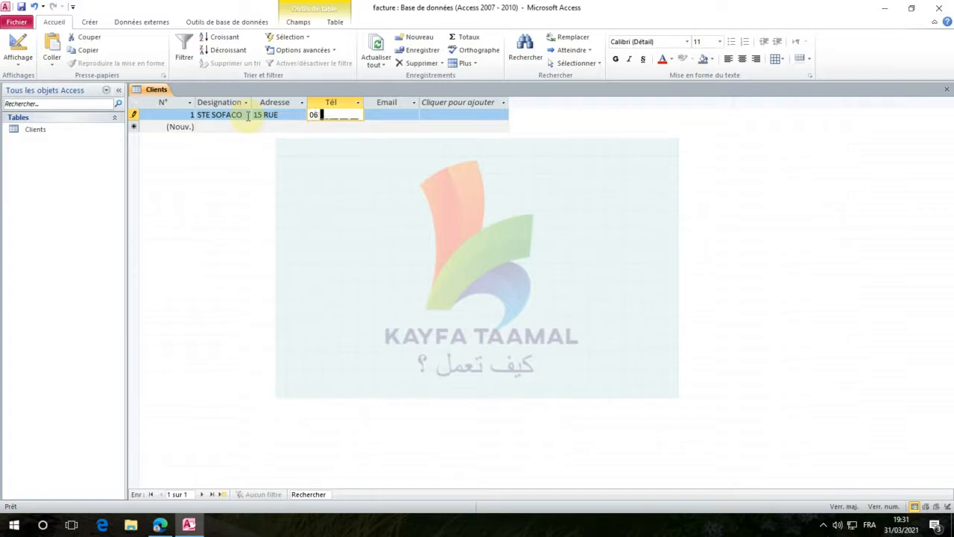
{"action": "key", "text": "Tab"}
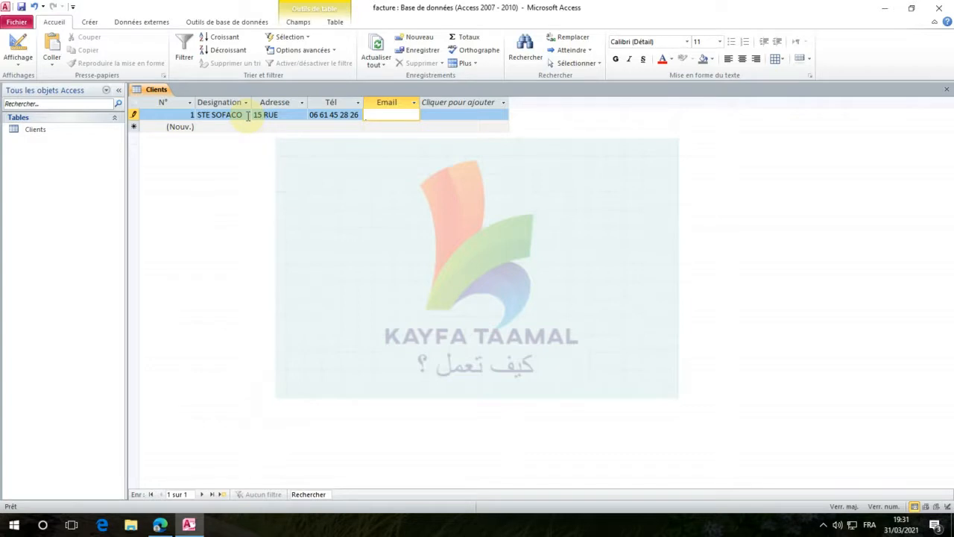
{"action": "key", "text": "Return"}
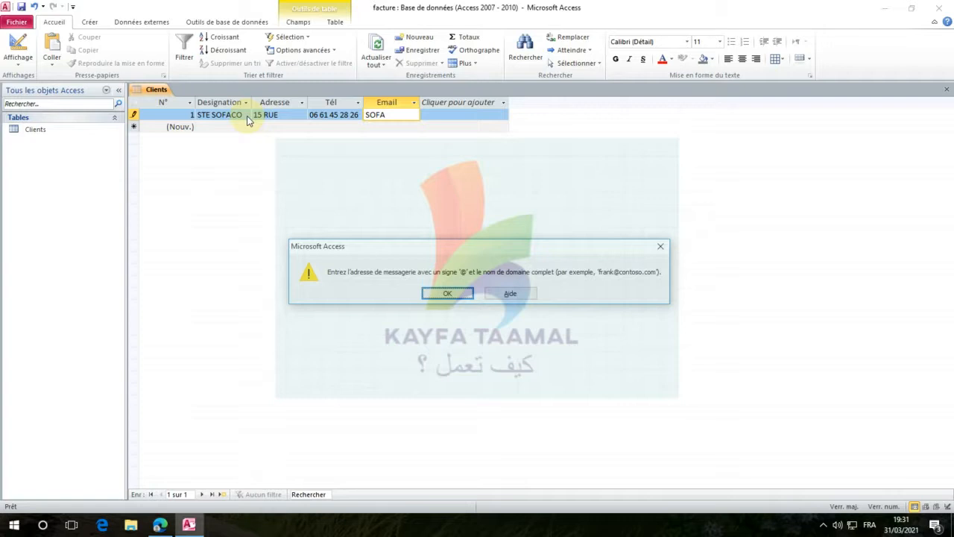
{"action": "key", "text": "Return"}
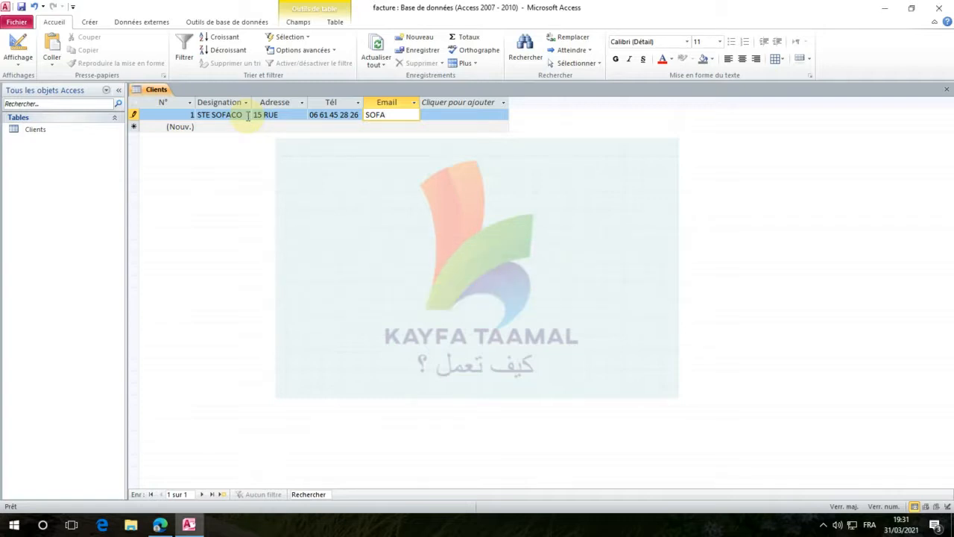
Add an @ sign and the mail provider name, without a domain extension, to the STE SOFACO email and try to commit it
{"action": "type", "text": "@"}
{"action": "type", "text": "GMAI"}
{"action": "type", "text": "ML"}
{"action": "key", "text": "BackSpace"}
{"action": "key", "text": "BackSpace"}
{"action": "type", "text": "L"}
{"action": "key", "text": "Return"}
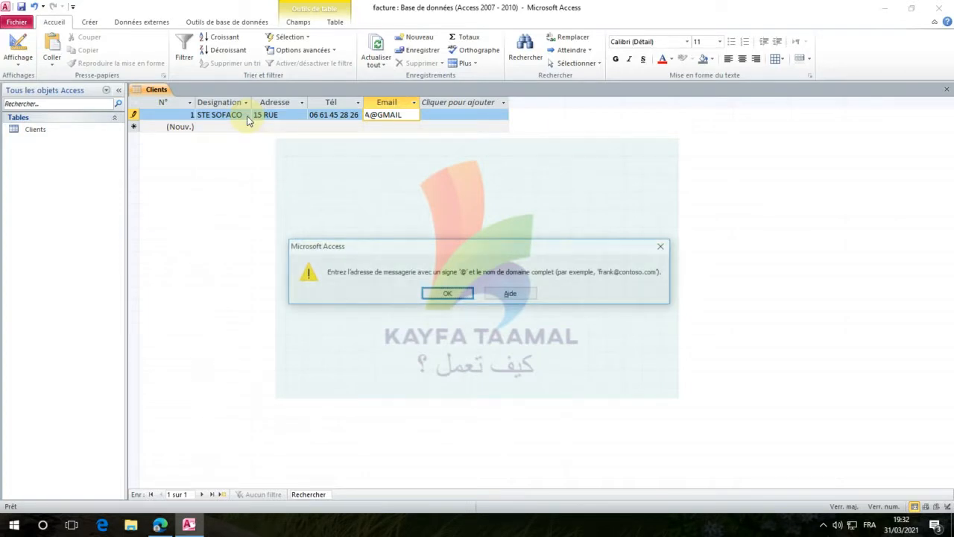
{"action": "key", "text": "Return"}
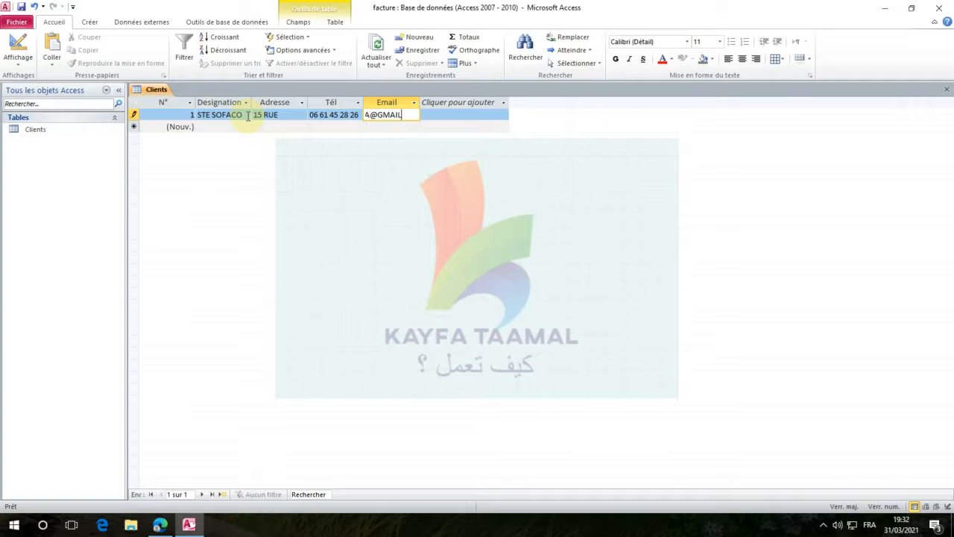
Complete the STE SOFACO email with the .COM extension and save the record by moving to a new one
{"action": "type", "text": ","}
{"action": "type", "text": ".COM"}
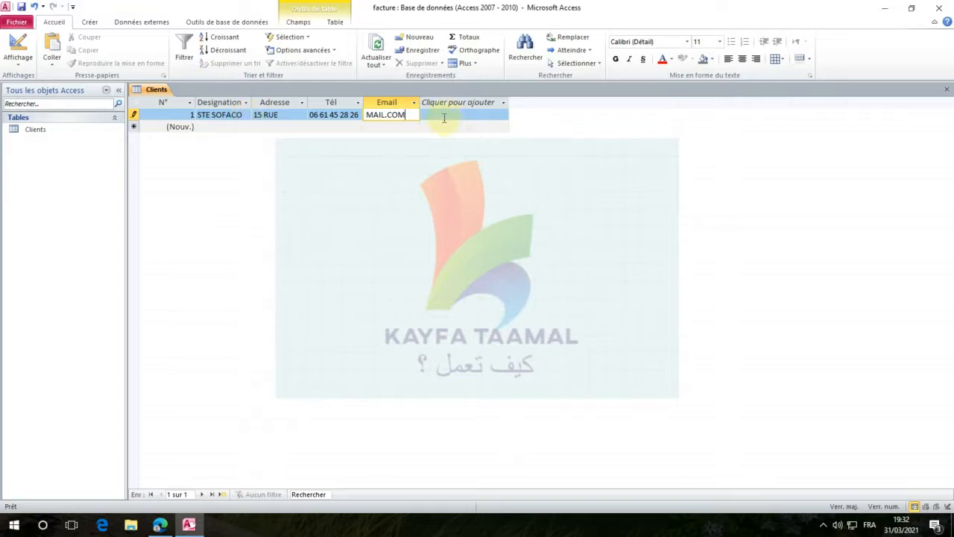
{"action": "left_click", "coordinate": [218, 128]}
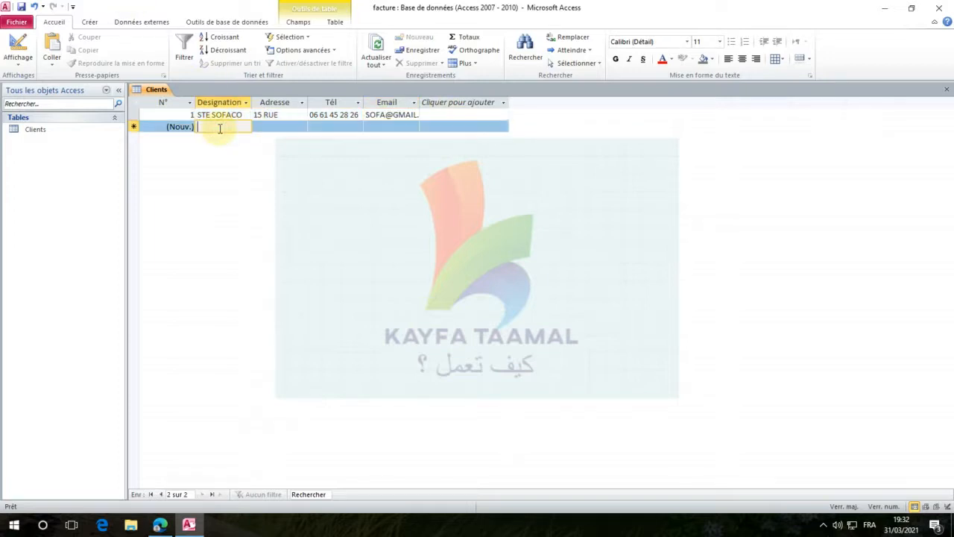